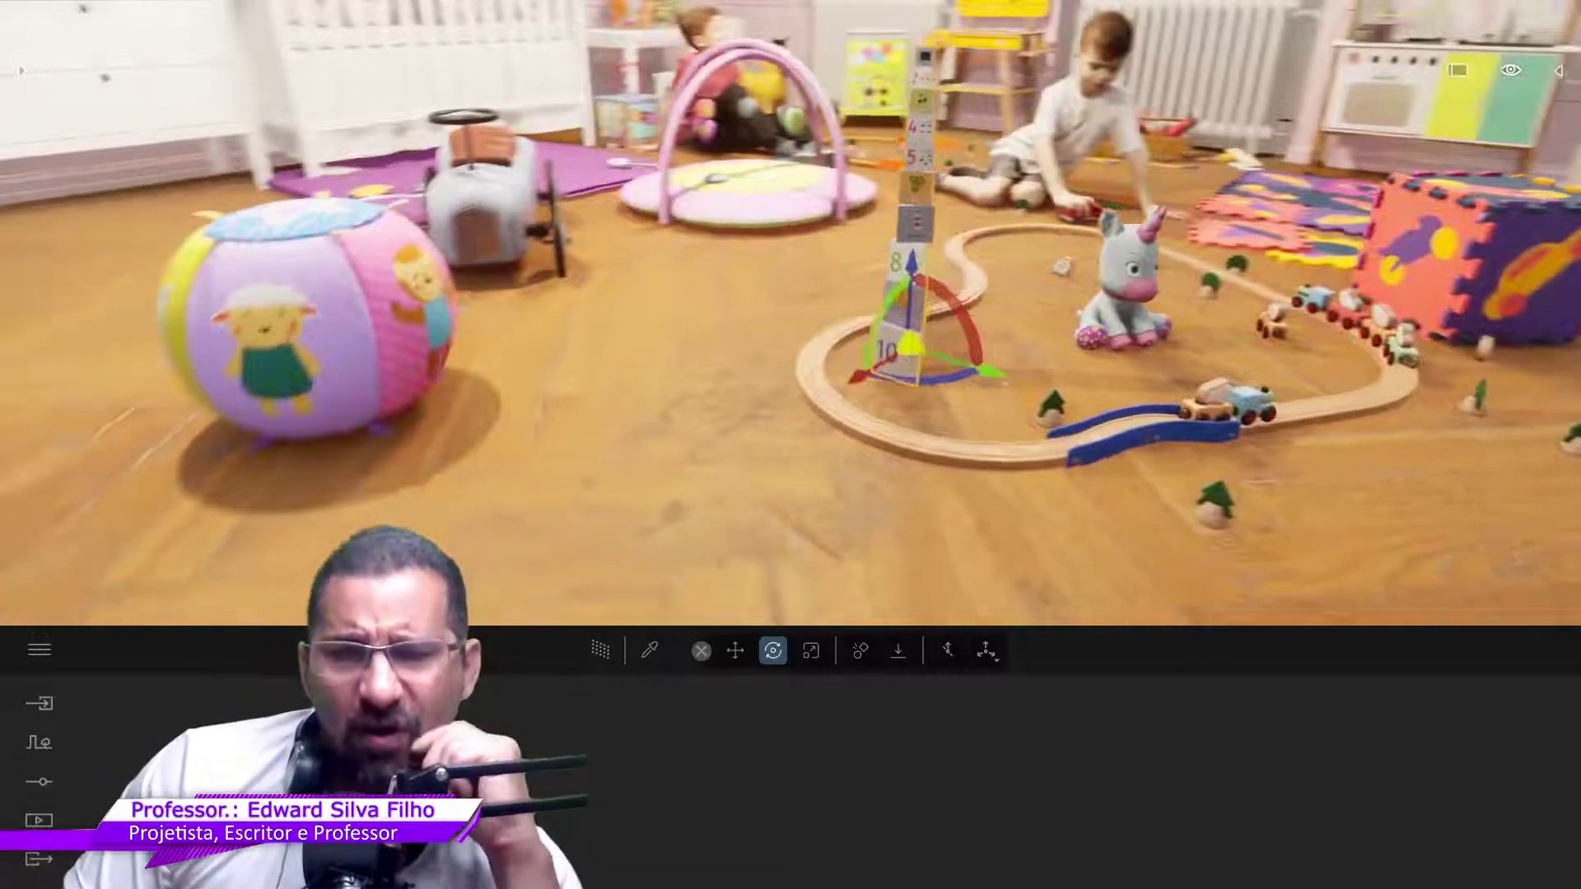
Step: Orbit to the numbered block tower and drop it with physics gravity
{"action": "left_click_drag", "start_coordinate": [988, 378], "coordinate": [1139, 379]}
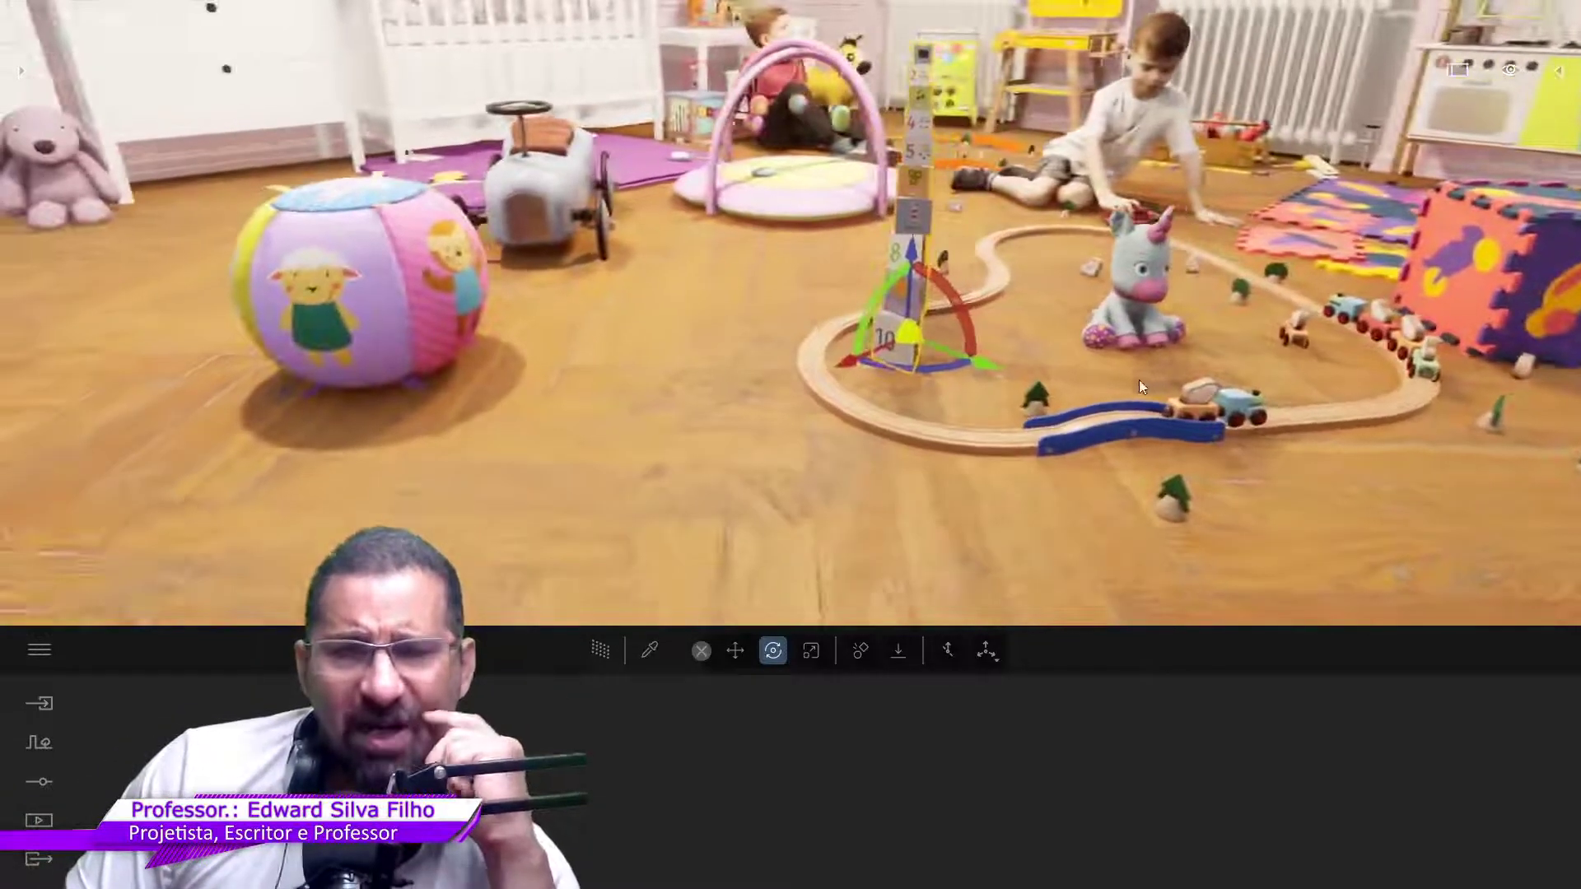
{"action": "left_click", "coordinate": [899, 651]}
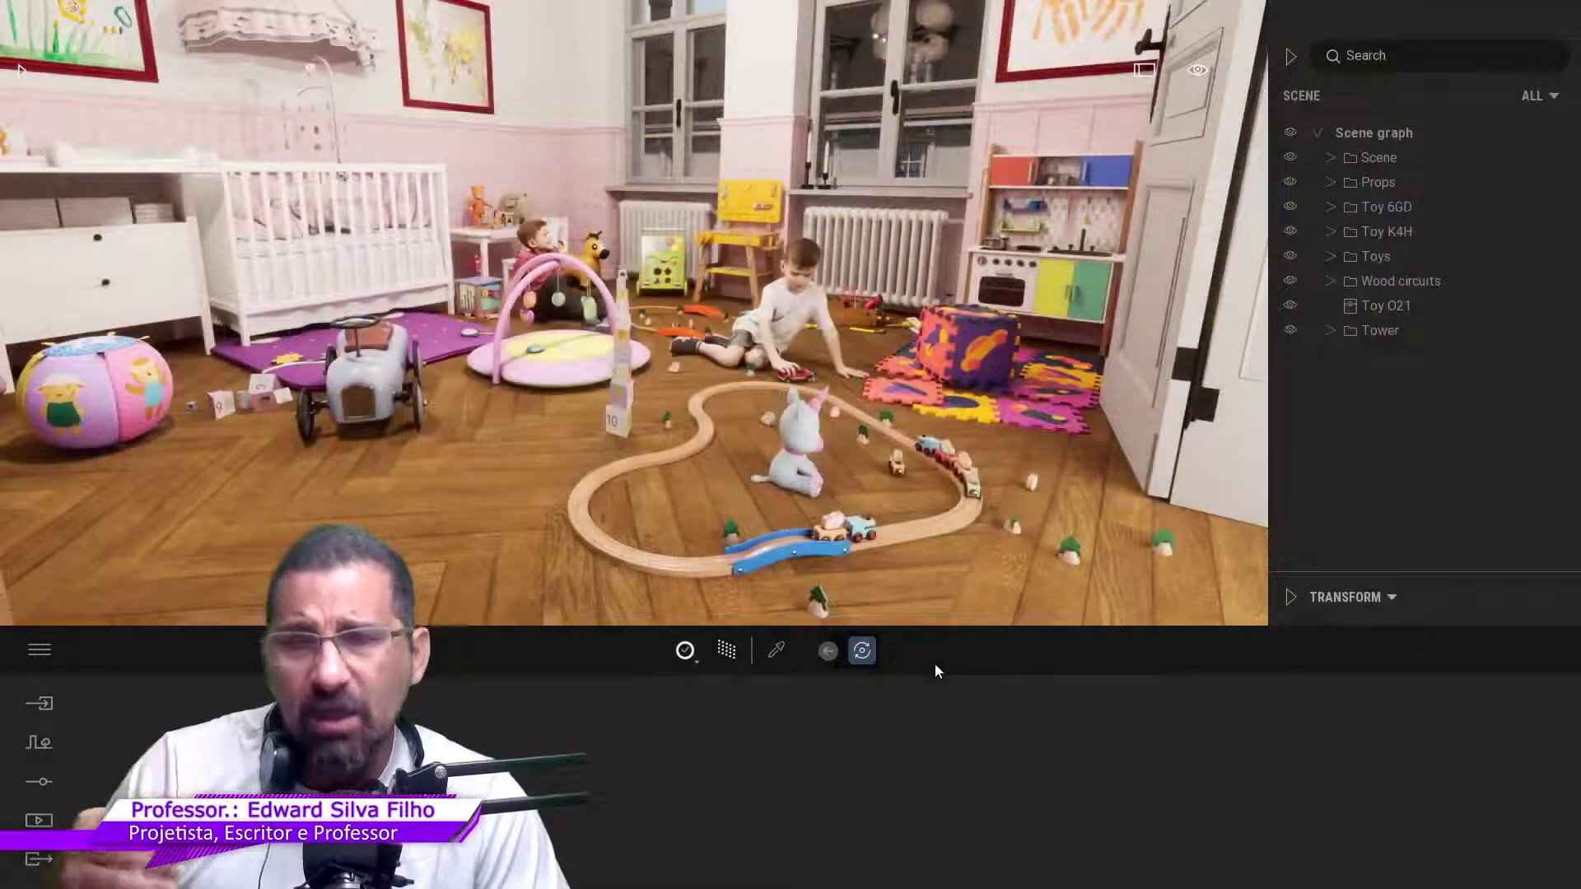
{"action": "left_click", "coordinate": [828, 652]}
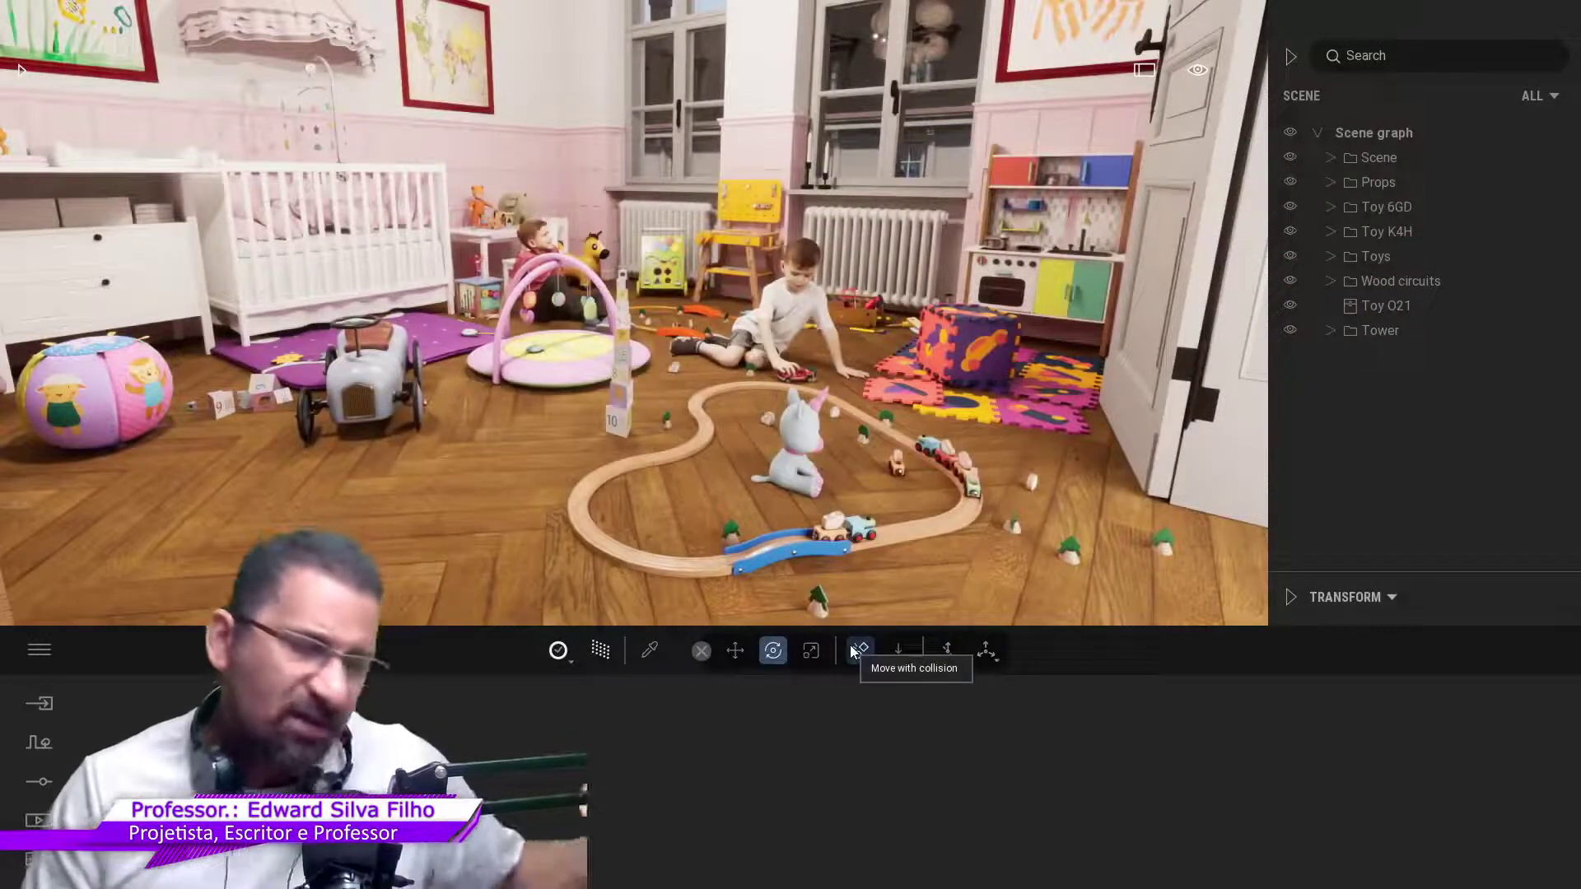
Step: Enable Move with collision and Gravity, then select the unicorn toy on the track
{"action": "left_click", "coordinate": [859, 654]}
{"action": "left_click", "coordinate": [891, 654]}
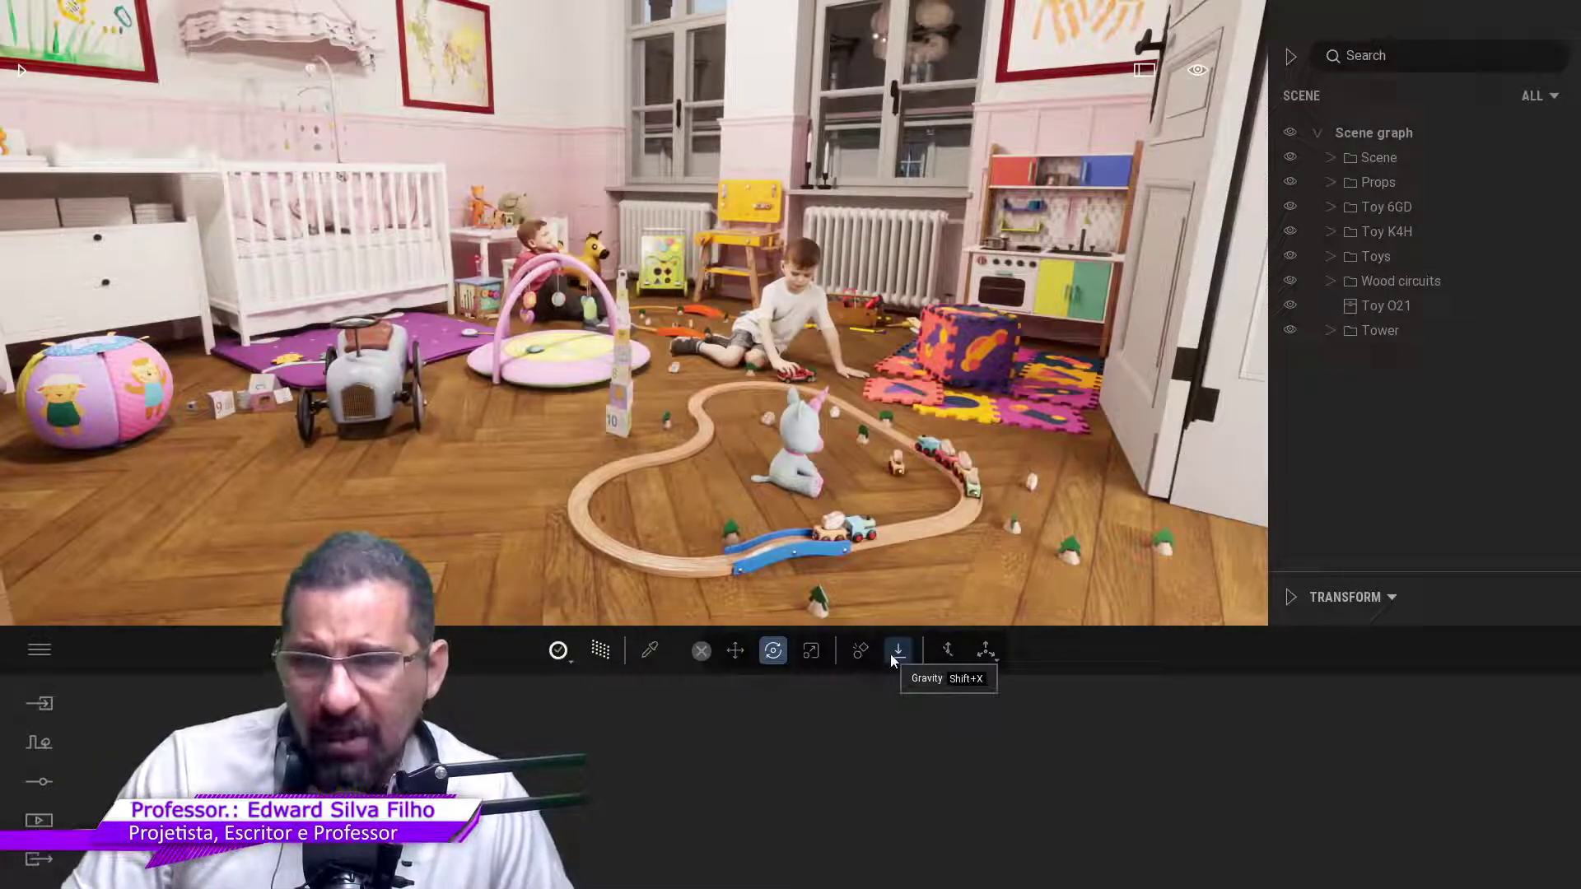
{"action": "left_click", "coordinate": [794, 449]}
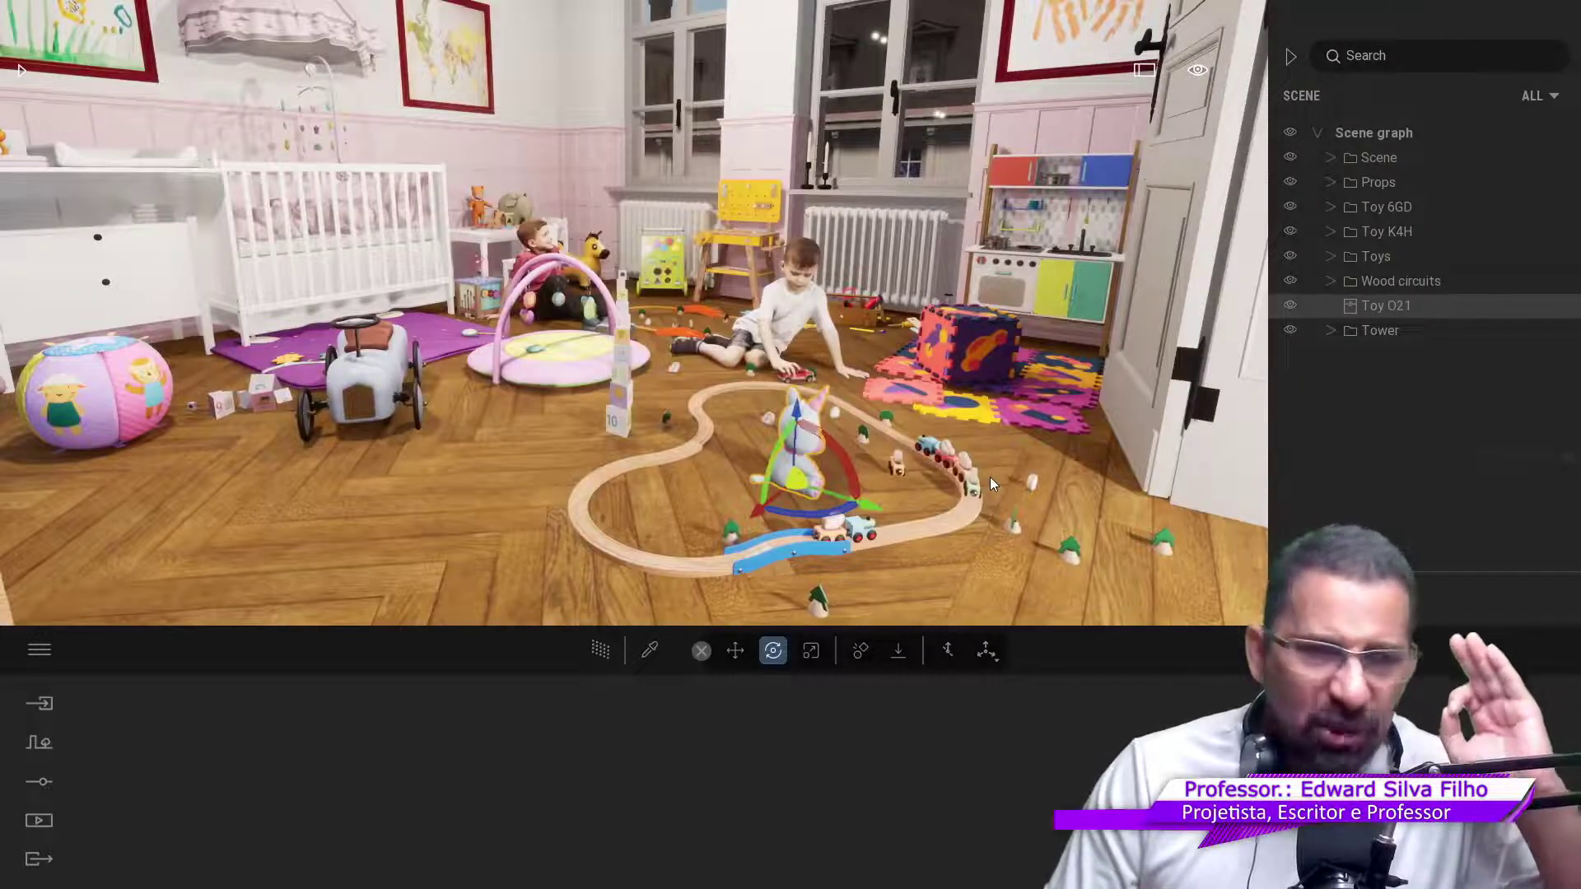
Step: Frame the unicorn, lift and rotate it, then drop it with Gravity
{"action": "key", "text": "f"}
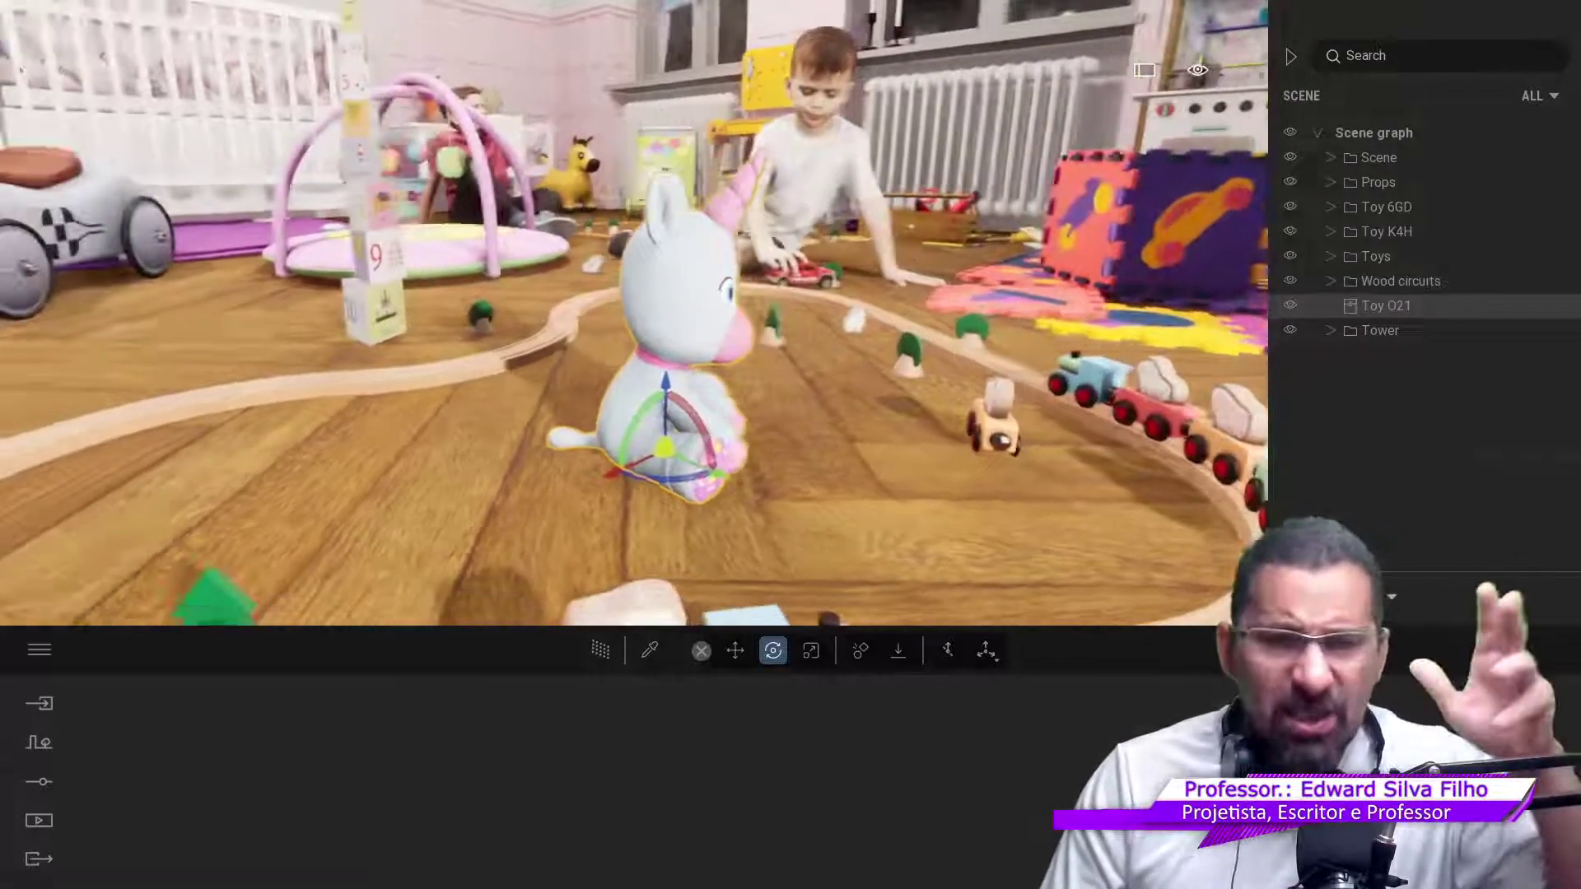
{"action": "left_click_drag", "start_coordinate": [813, 507], "coordinate": [947, 495]}
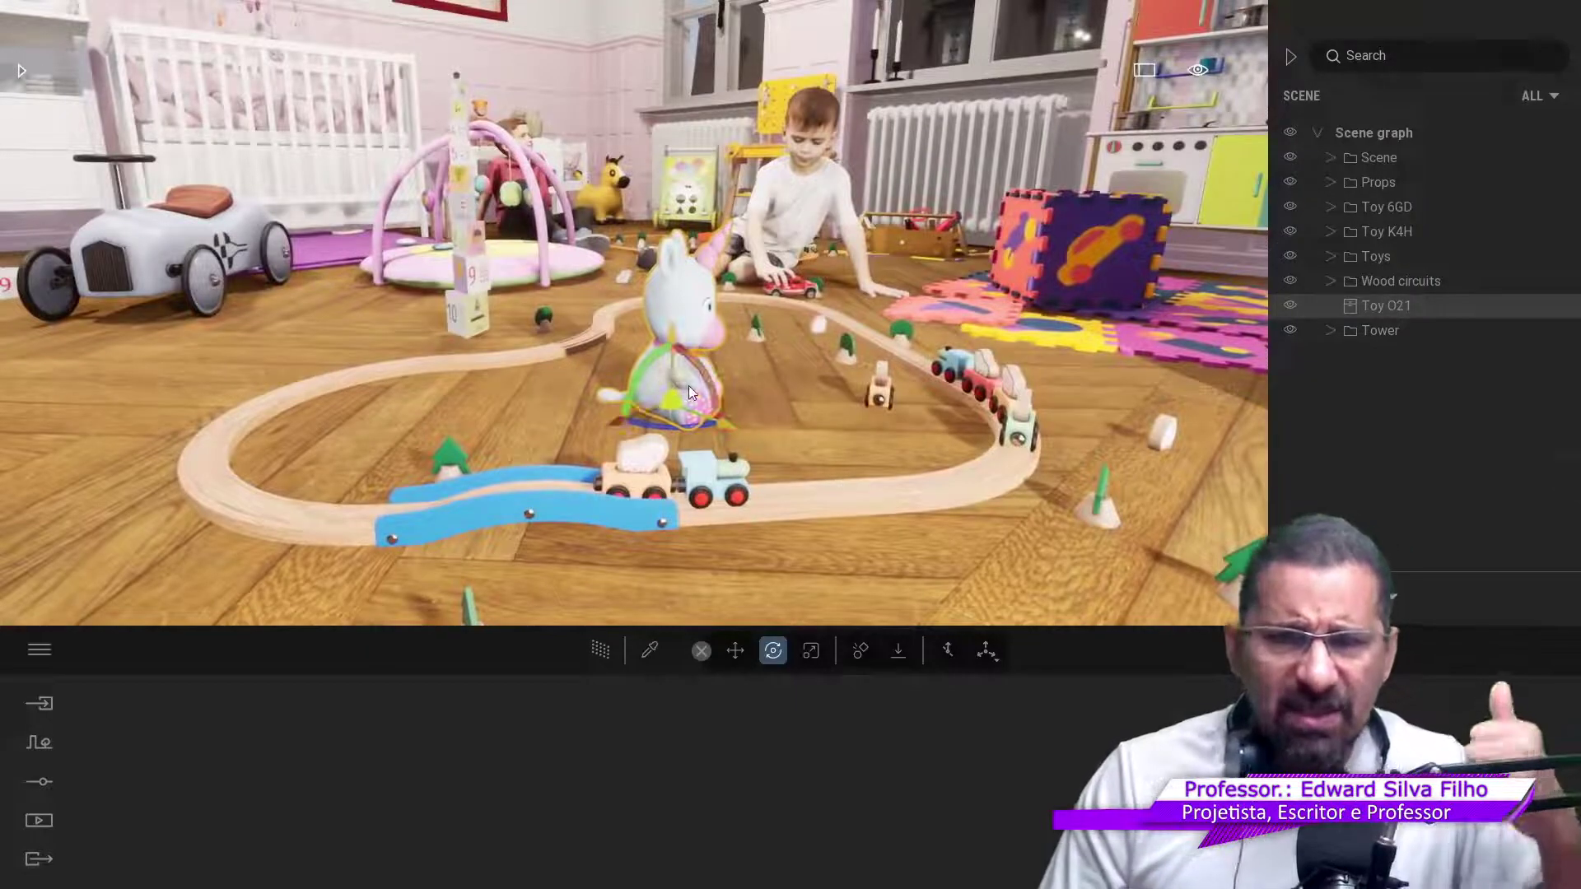
{"action": "left_click_drag", "start_coordinate": [689, 385], "coordinate": [752, 231]}
{"action": "scroll", "coordinate": [751, 231], "scroll_direction": "down", "scroll_amount": 5}
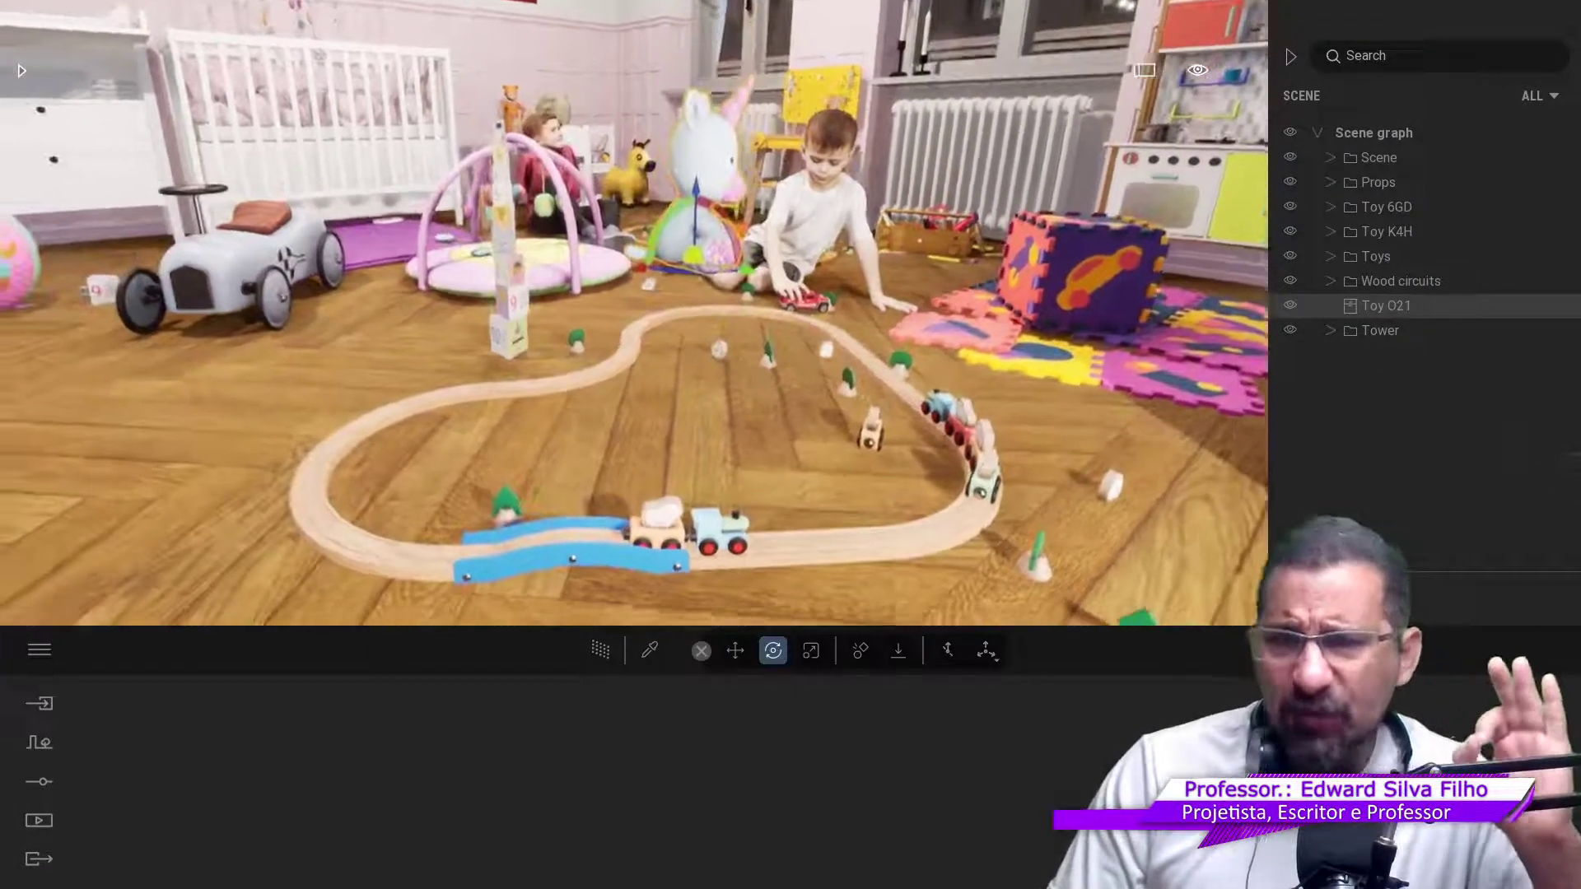
{"action": "left_click_drag", "start_coordinate": [700, 268], "coordinate": [732, 304]}
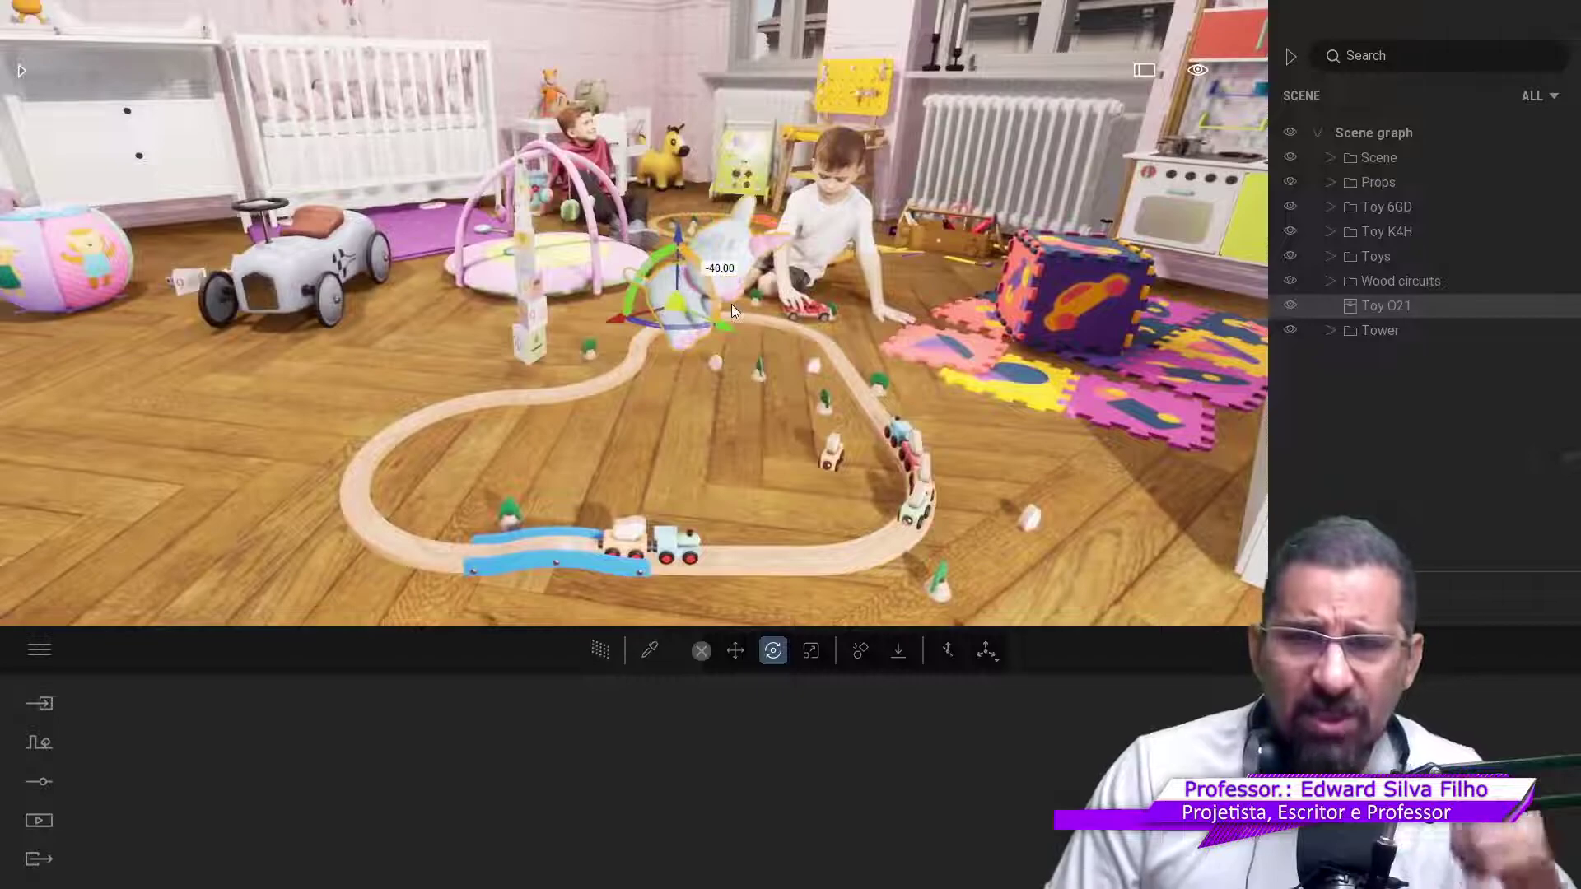
{"action": "left_click", "coordinate": [897, 655]}
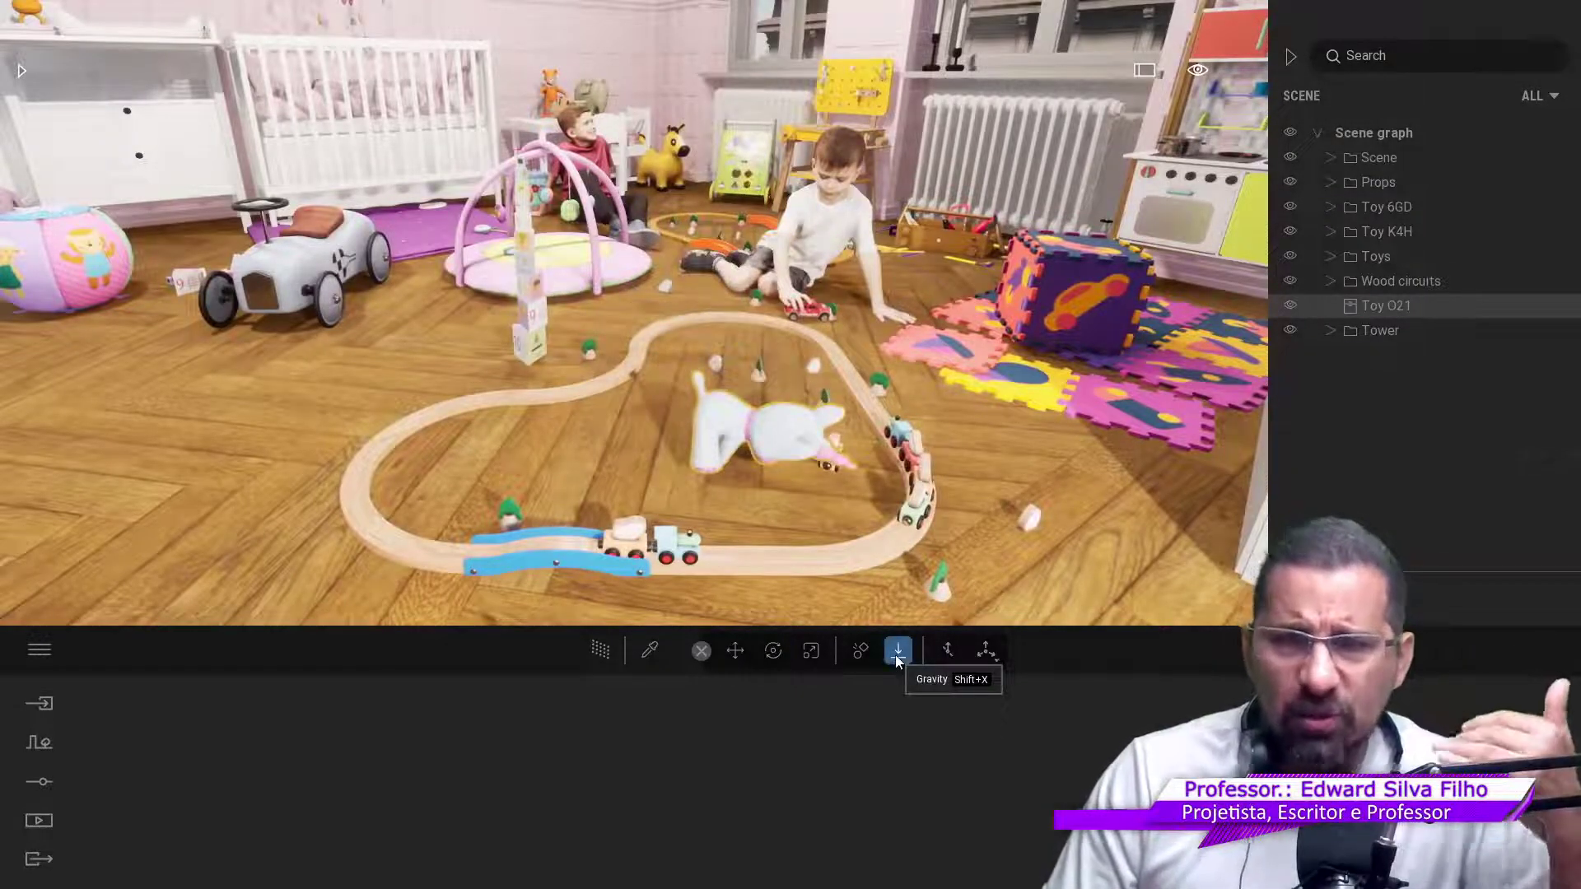
Step: Lift the unicorn again and tilt it upright in mid-air above the baby gym
{"action": "key", "text": "e"}
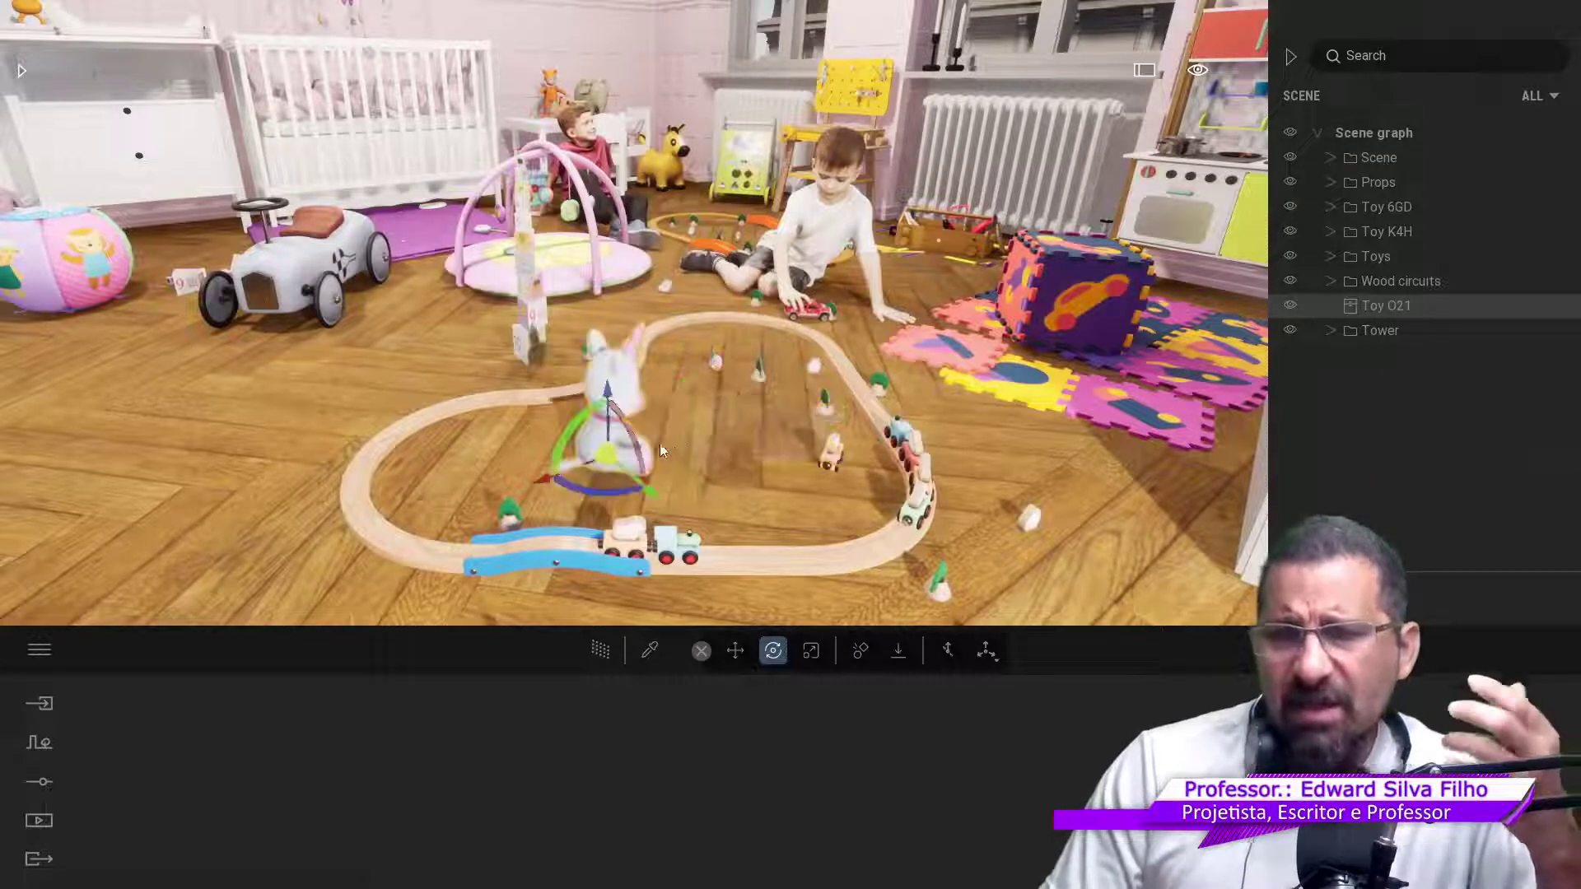
{"action": "left_click_drag", "start_coordinate": [659, 443], "coordinate": [696, 179]}
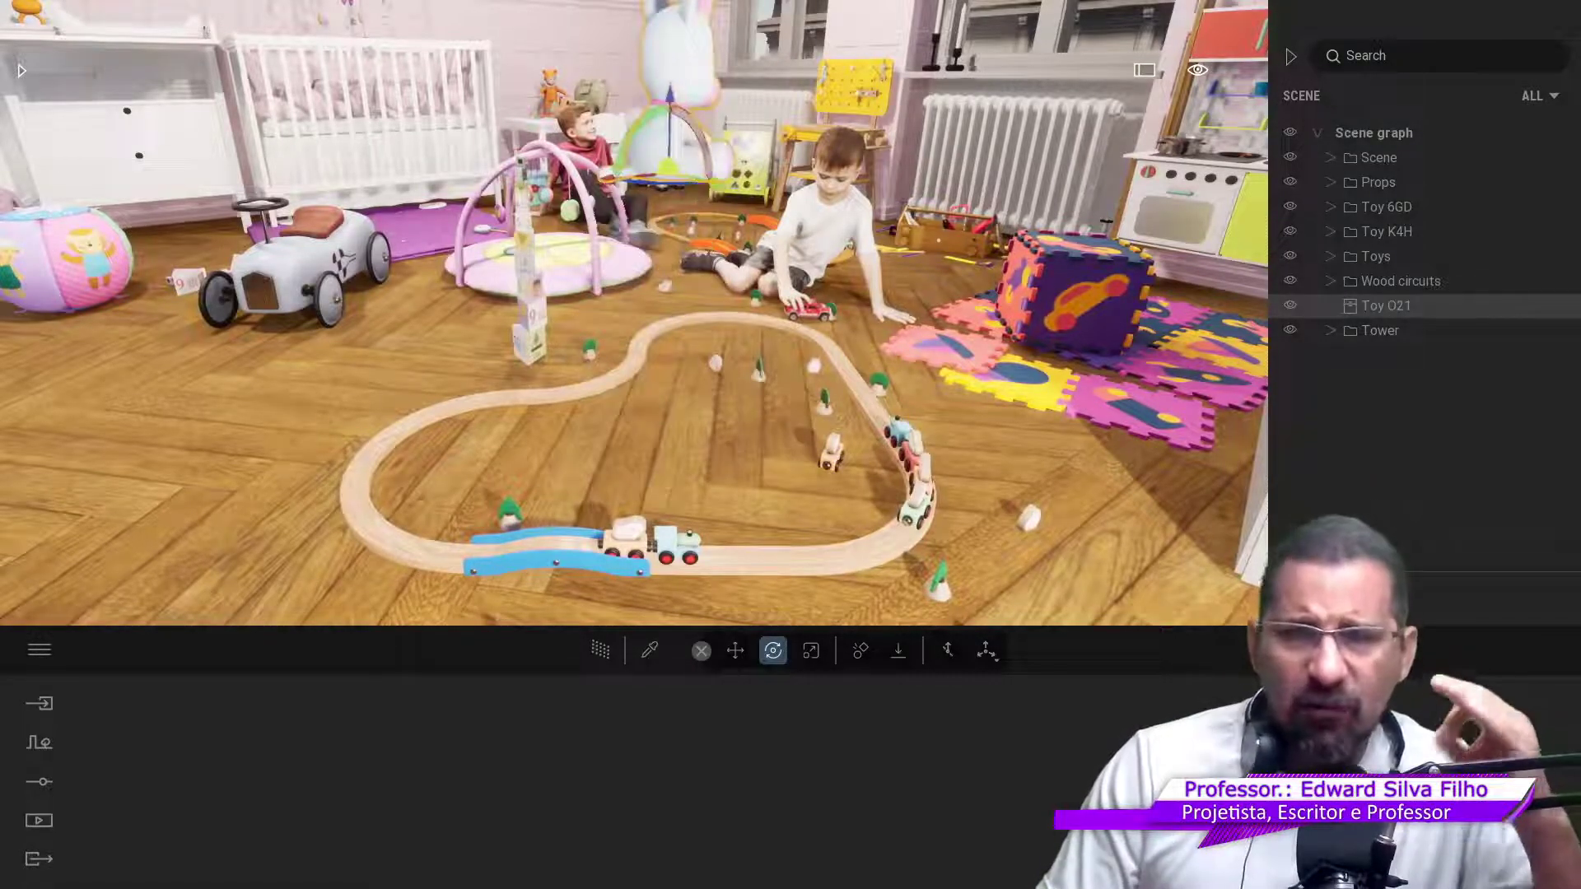
{"action": "scroll", "coordinate": [763, 289], "scroll_direction": "up", "scroll_amount": 3}
{"action": "mouse_move", "coordinate": [651, 239]}
{"action": "left_mouse_down"}
{"action": "mouse_move", "coordinate": [709, 195]}
{"action": "mouse_move", "coordinate": [998, 661]}
{"action": "left_mouse_up"}
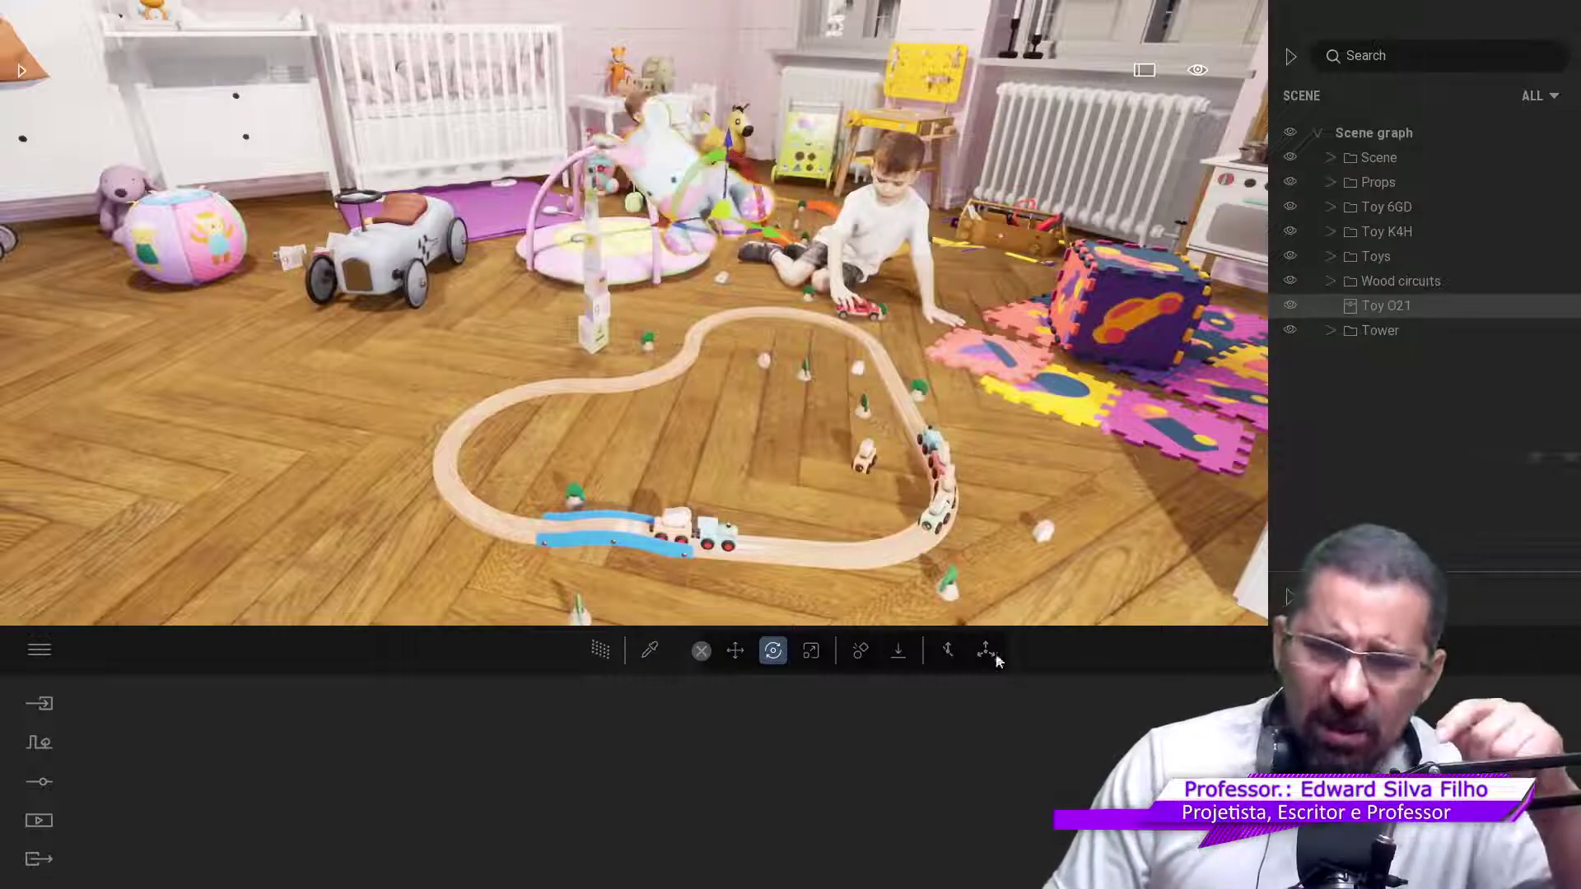
Step: Drop the lifted unicorn with Gravity onto the track near the blue bridge
{"action": "left_click", "coordinate": [900, 654]}
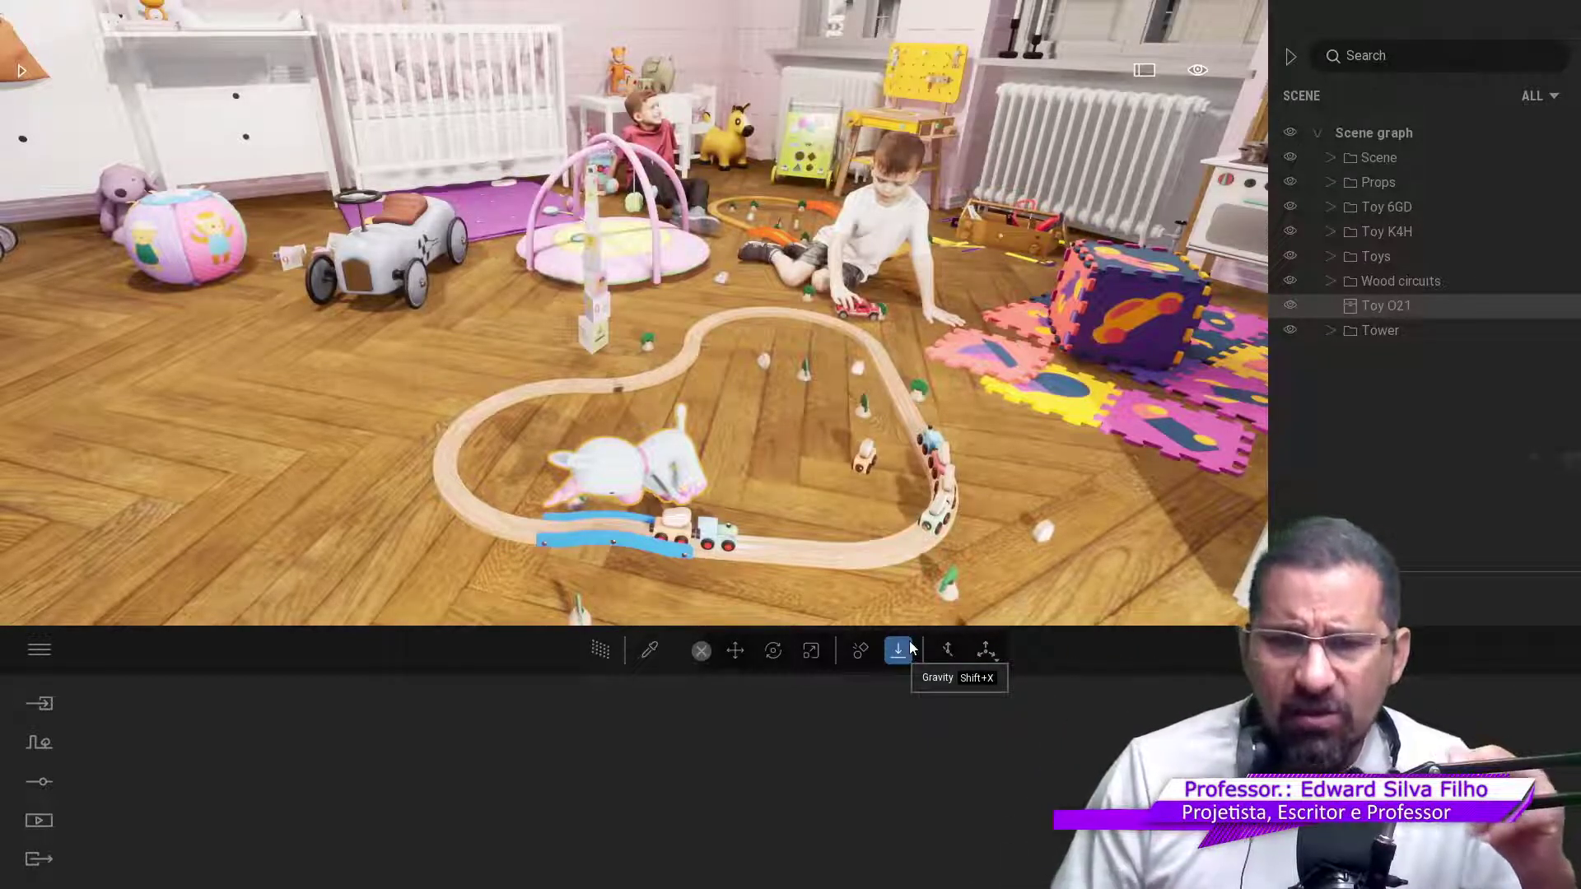
{"action": "right_click_drag", "start_coordinate": [725, 412], "coordinate": [527, 411]}
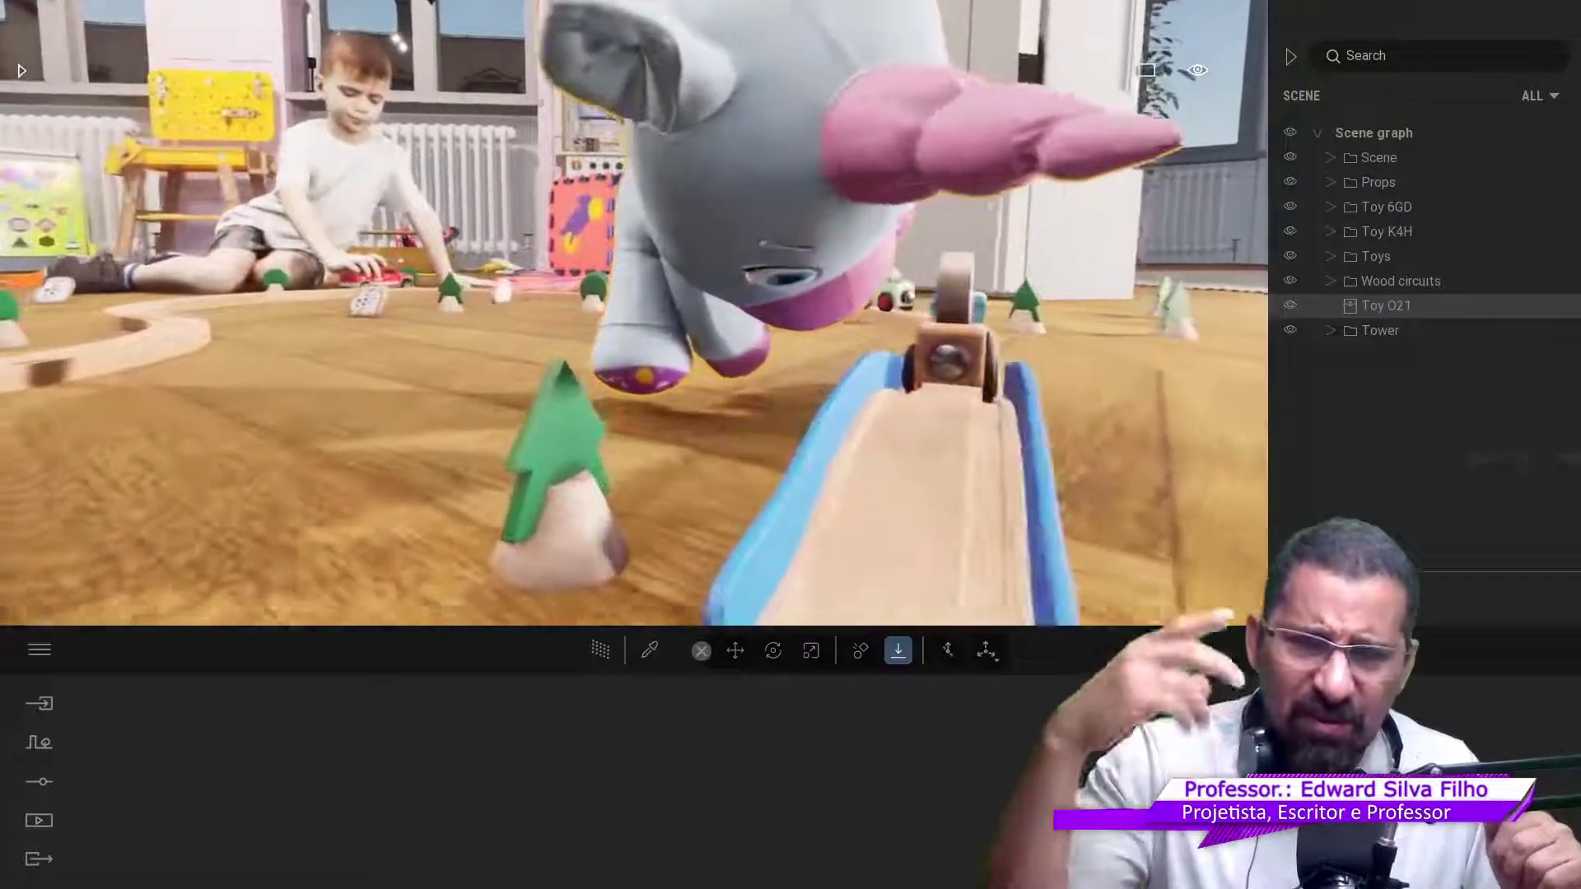
{"action": "right_click_drag", "start_coordinate": [946, 387], "coordinate": [946, 387]}
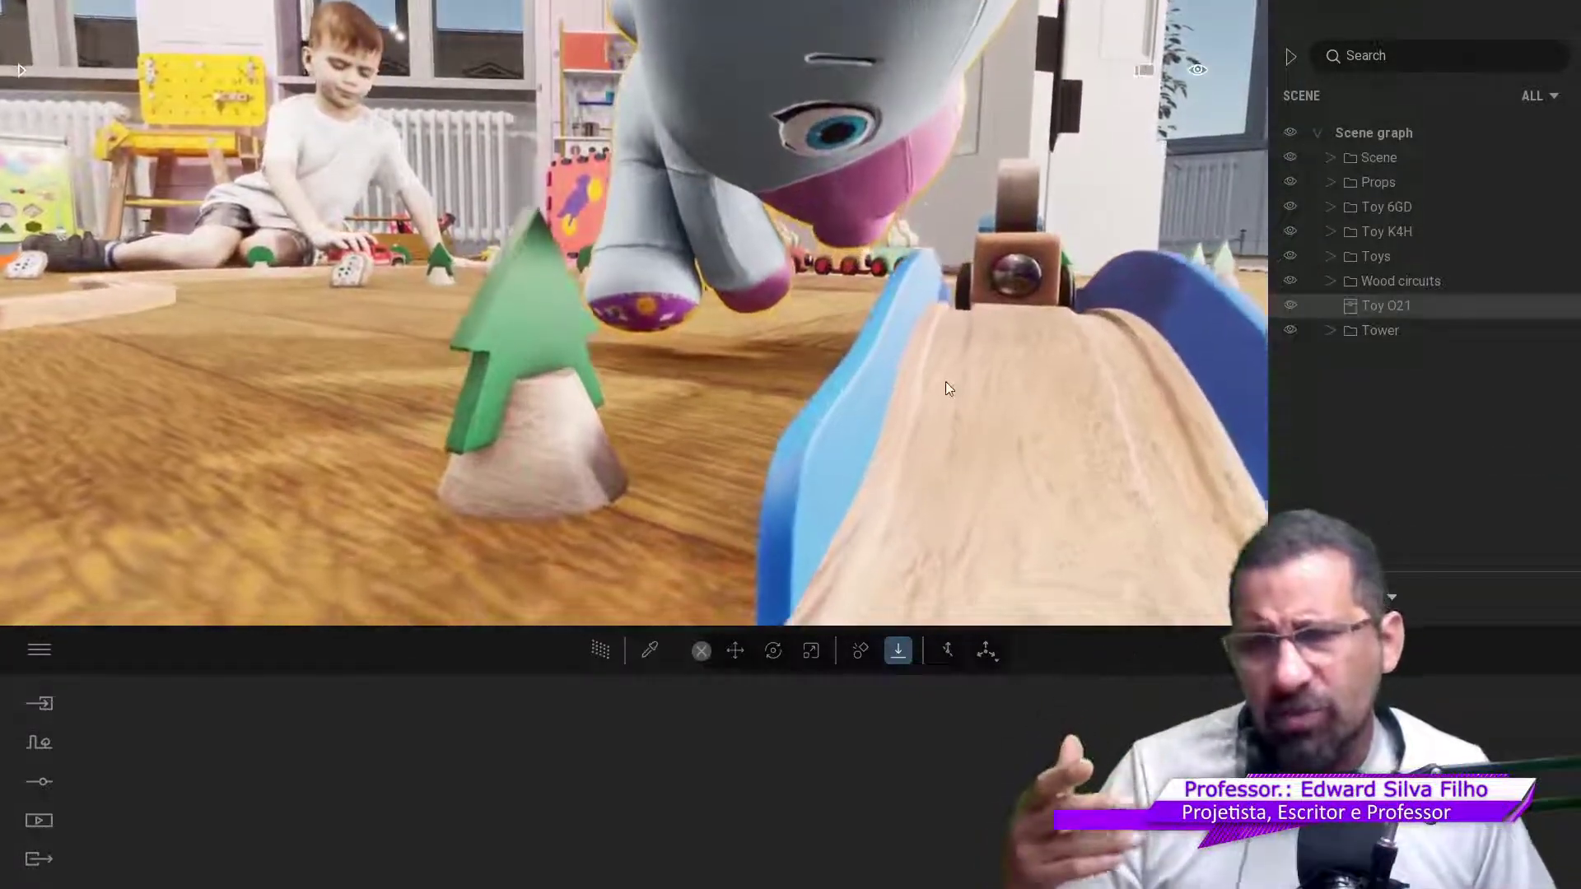
{"action": "left_click_drag", "start_coordinate": [927, 299], "coordinate": [819, 354]}
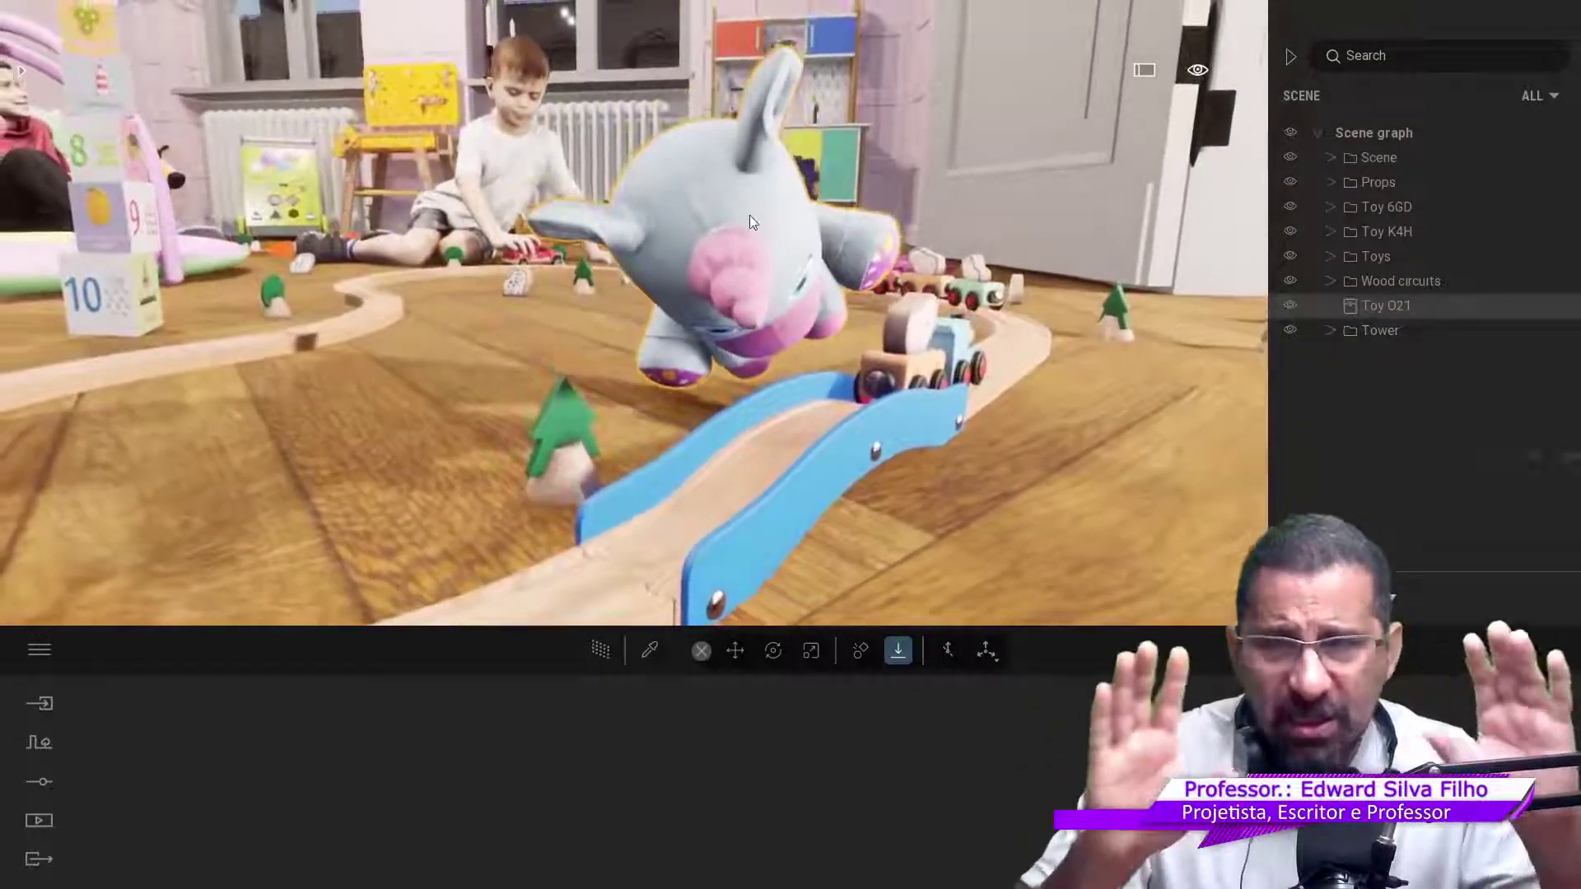
{"action": "left_click", "coordinate": [750, 216]}
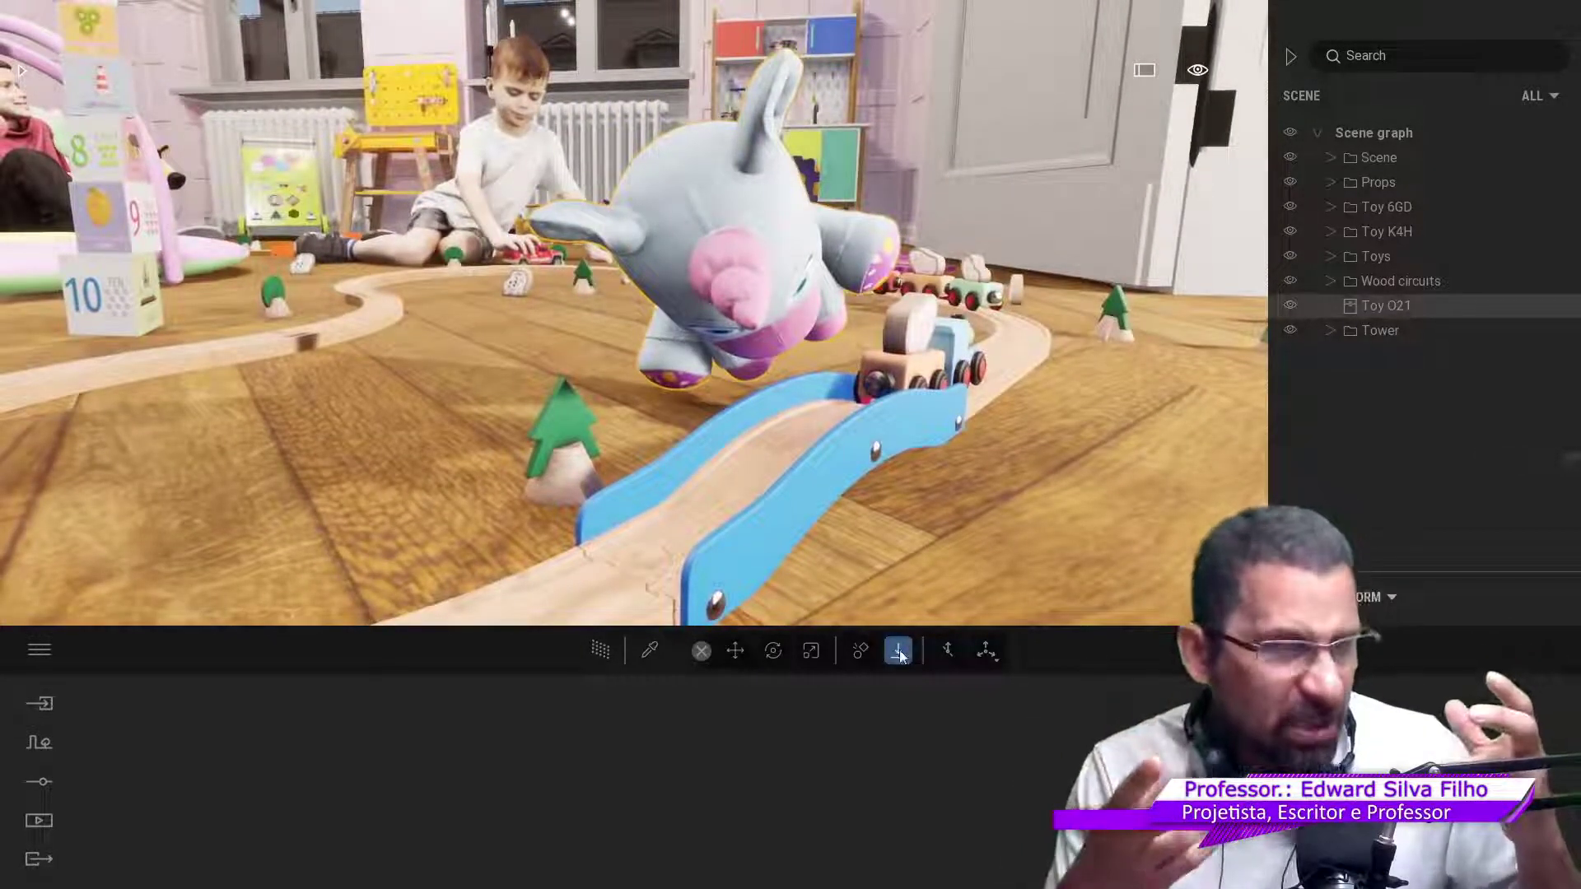
{"action": "key", "text": "e"}
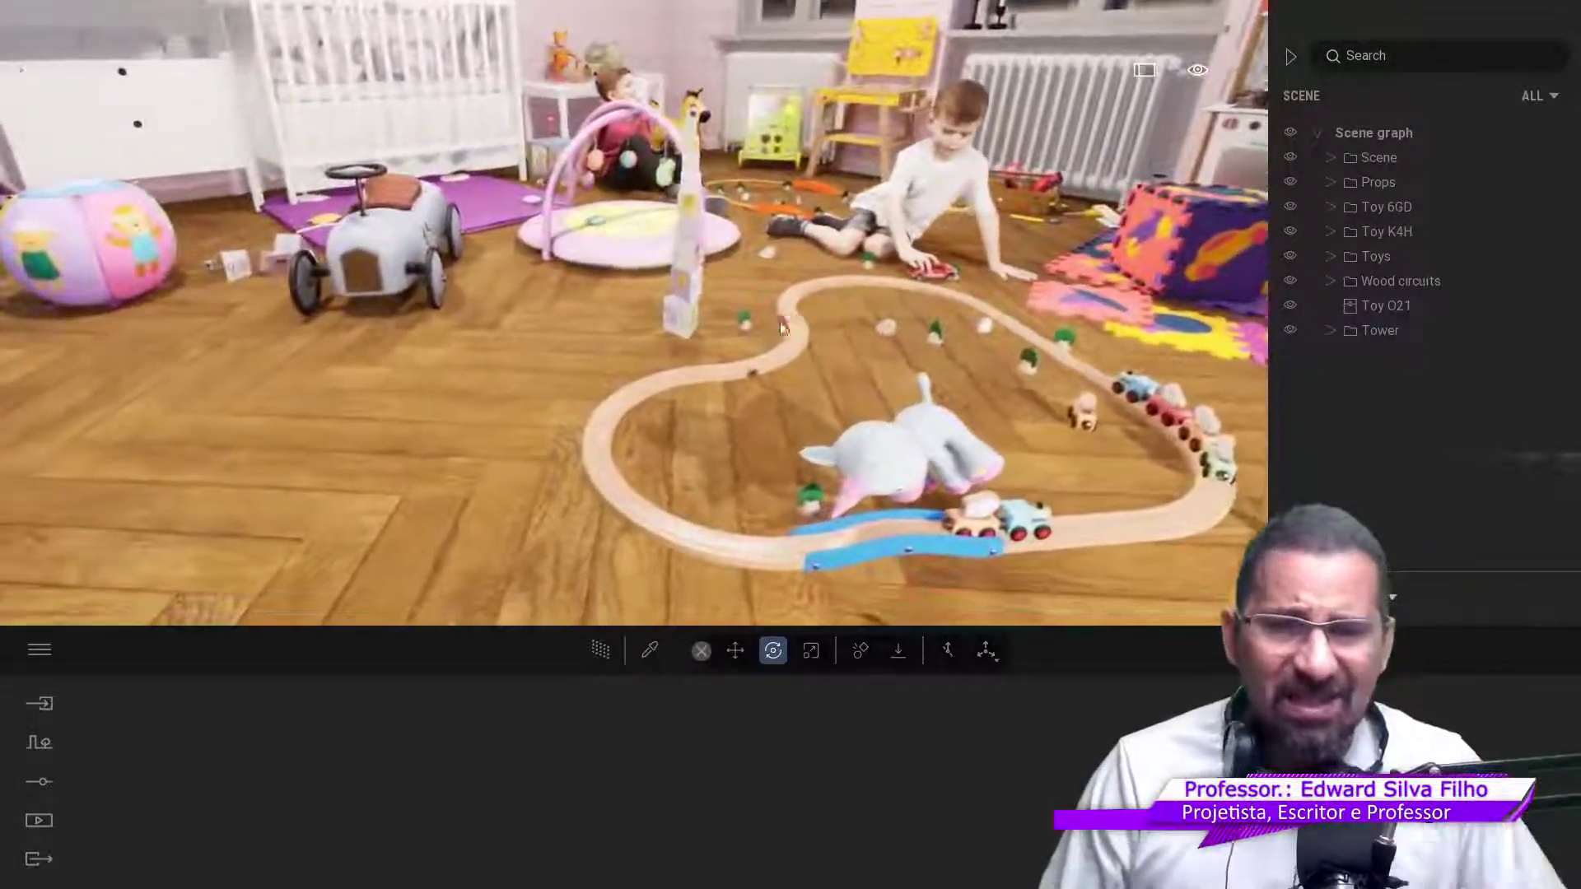
Step: Select the SM_Toy05 block pieces inside the Toy K4H group
{"action": "left_click", "coordinate": [672, 316]}
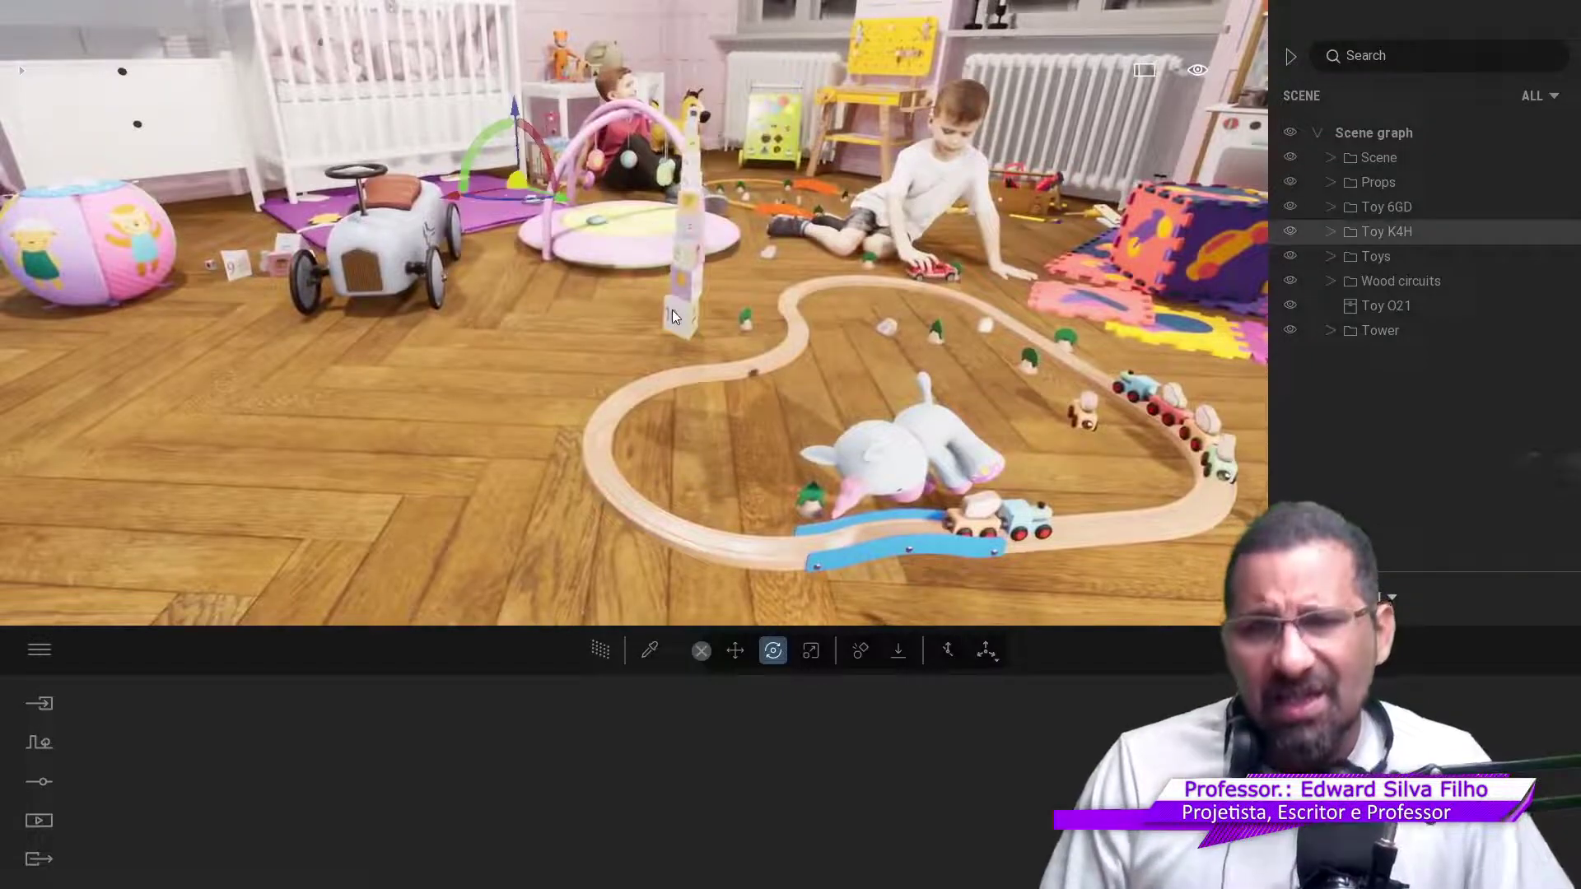
{"action": "left_click", "coordinate": [1331, 232]}
{"action": "left_click", "coordinate": [1409, 481]}
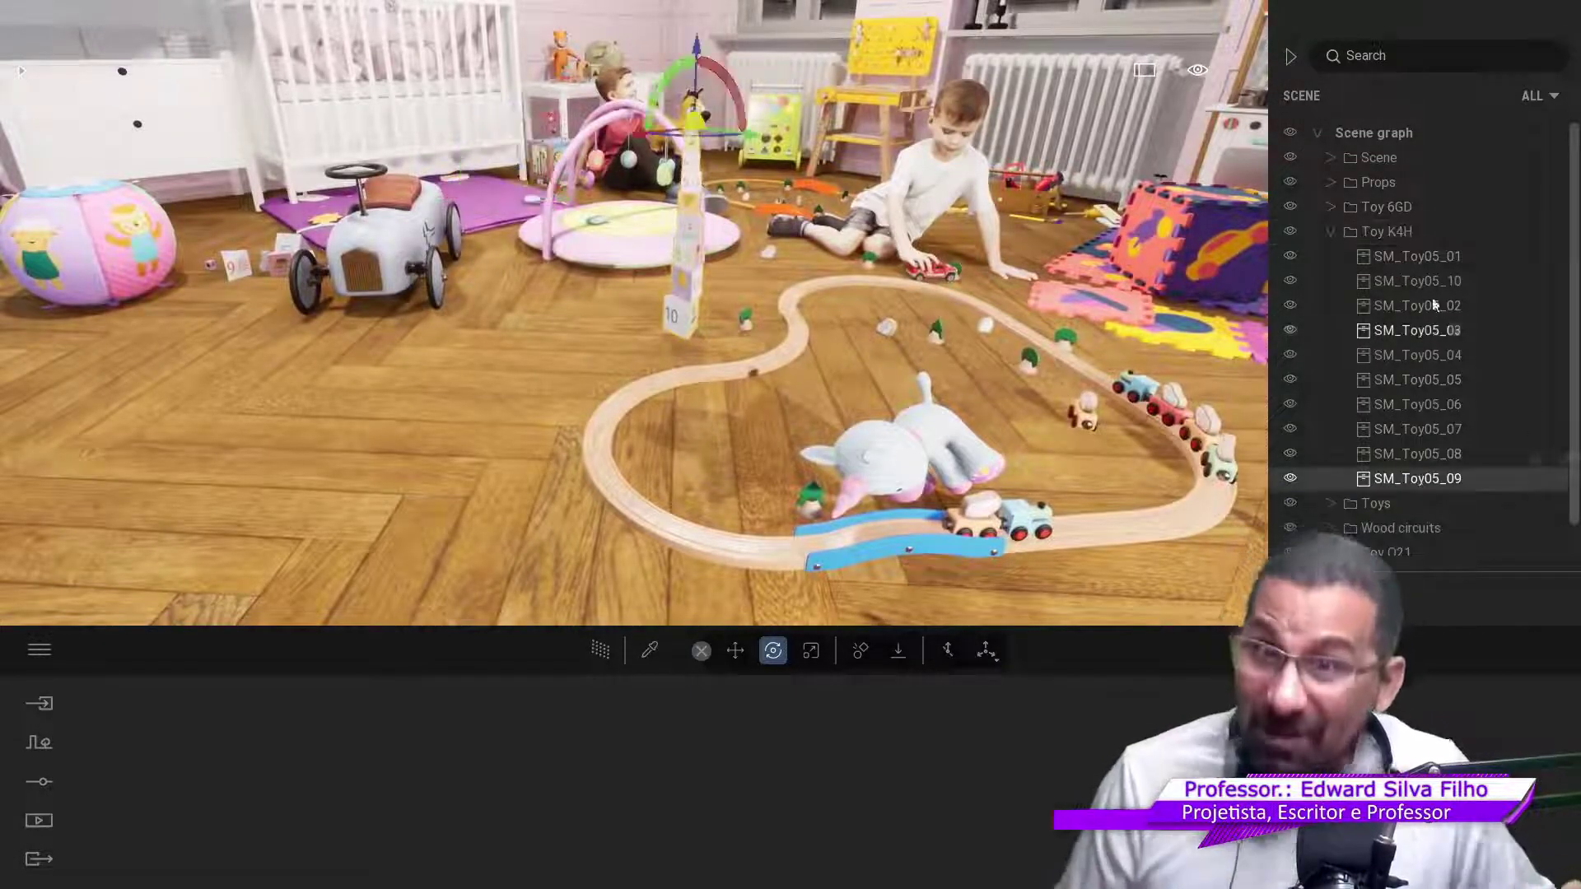
{"action": "left_click", "coordinate": [1417, 256], "text": "shift"}
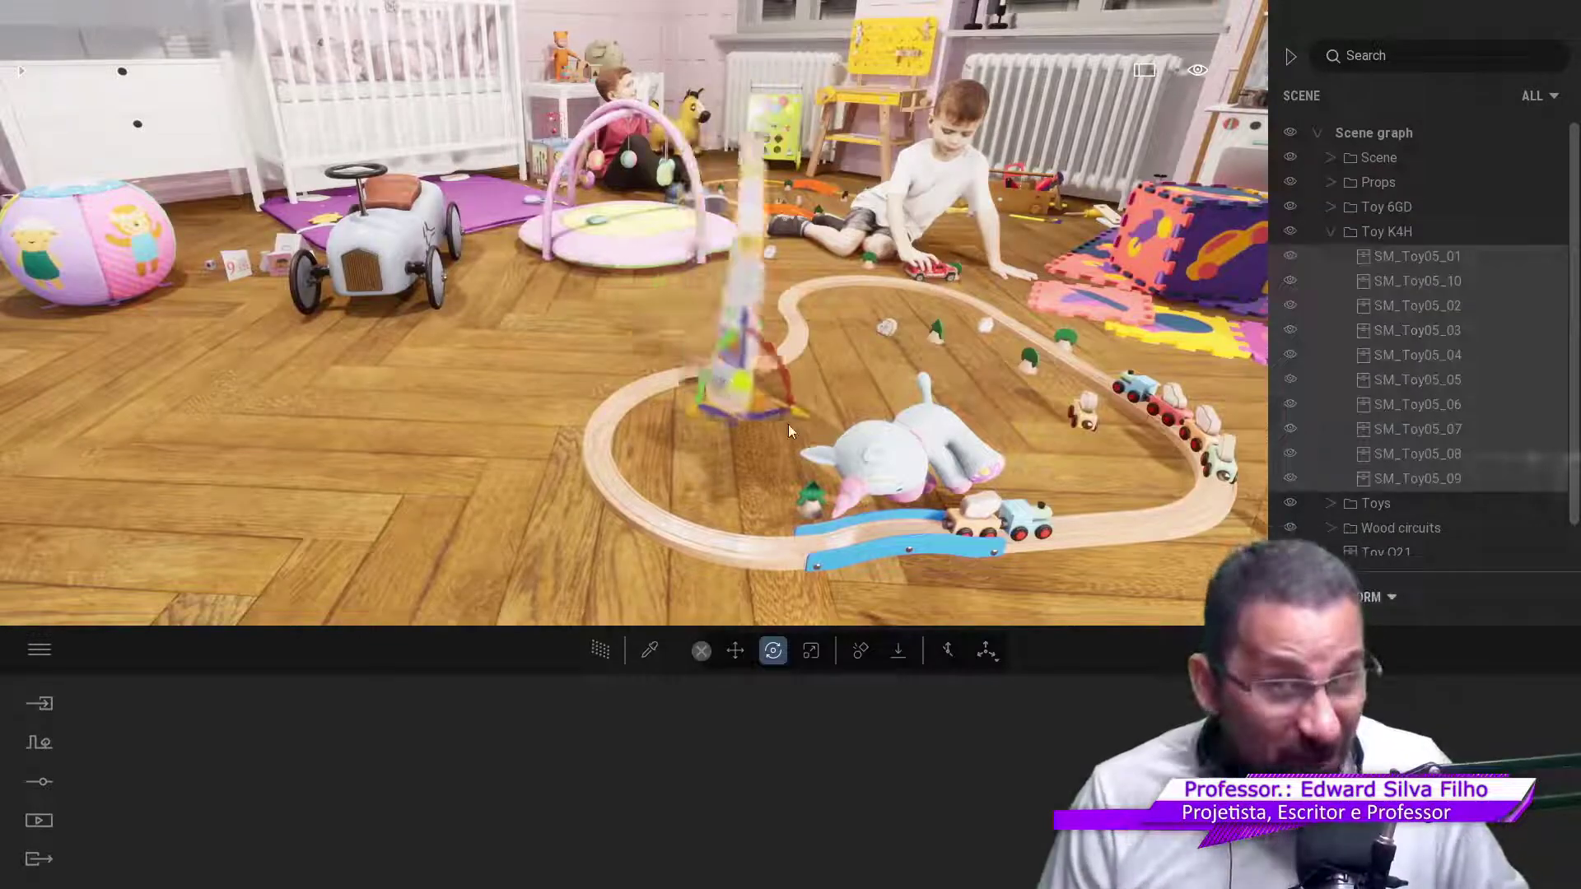
Step: Drop the selected blocks with Gravity, then stop the simulation once they scatter
{"action": "middle_click_drag", "start_coordinate": [887, 334], "coordinate": [917, 560]}
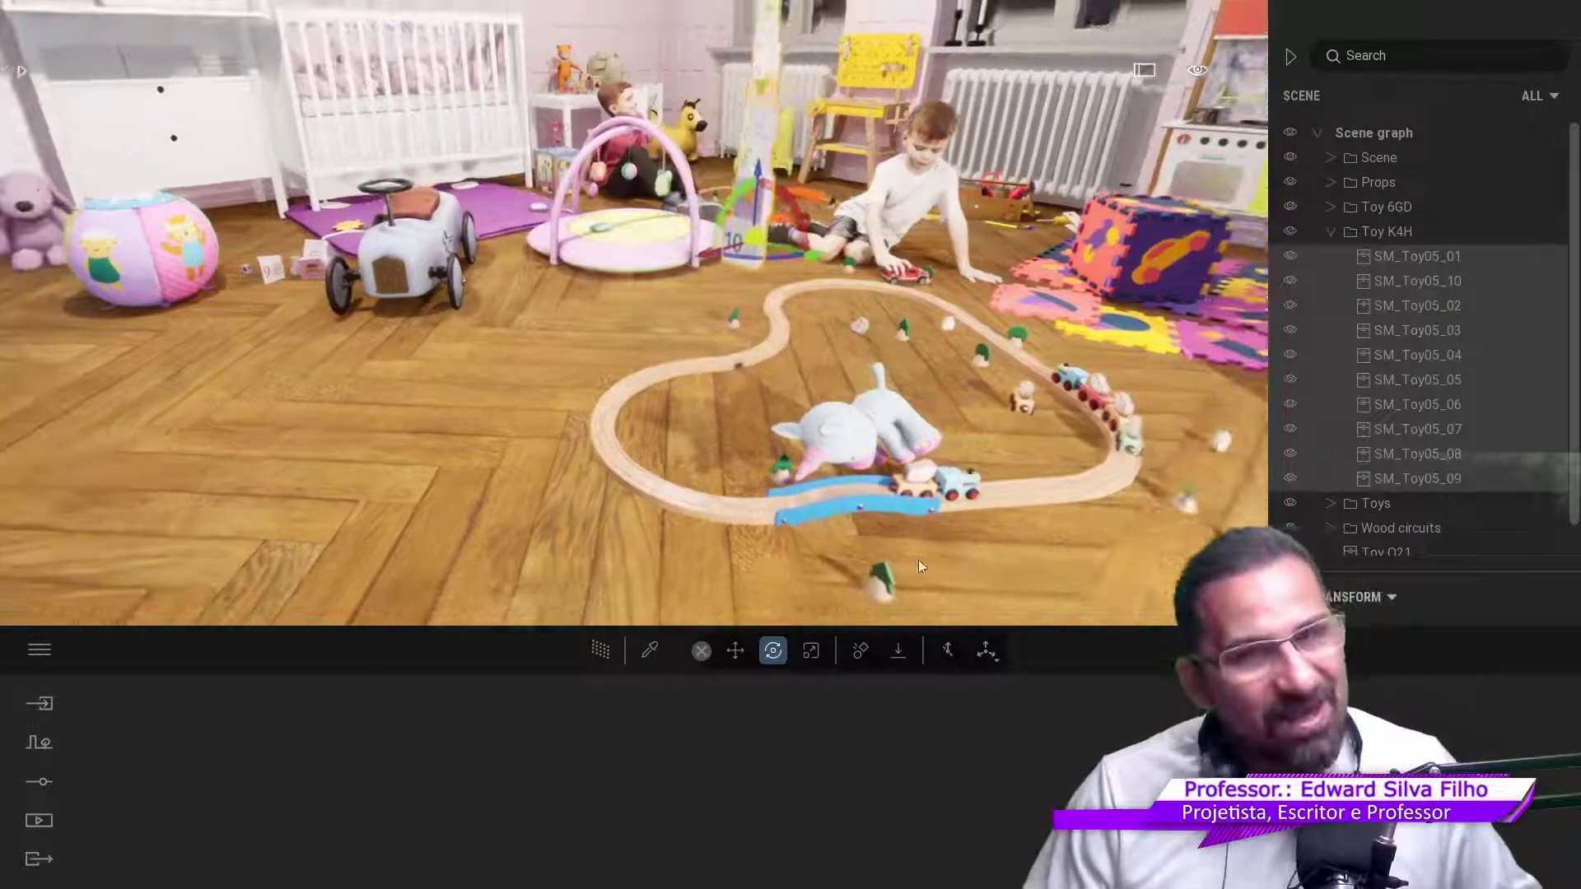
{"action": "left_click", "coordinate": [902, 651]}
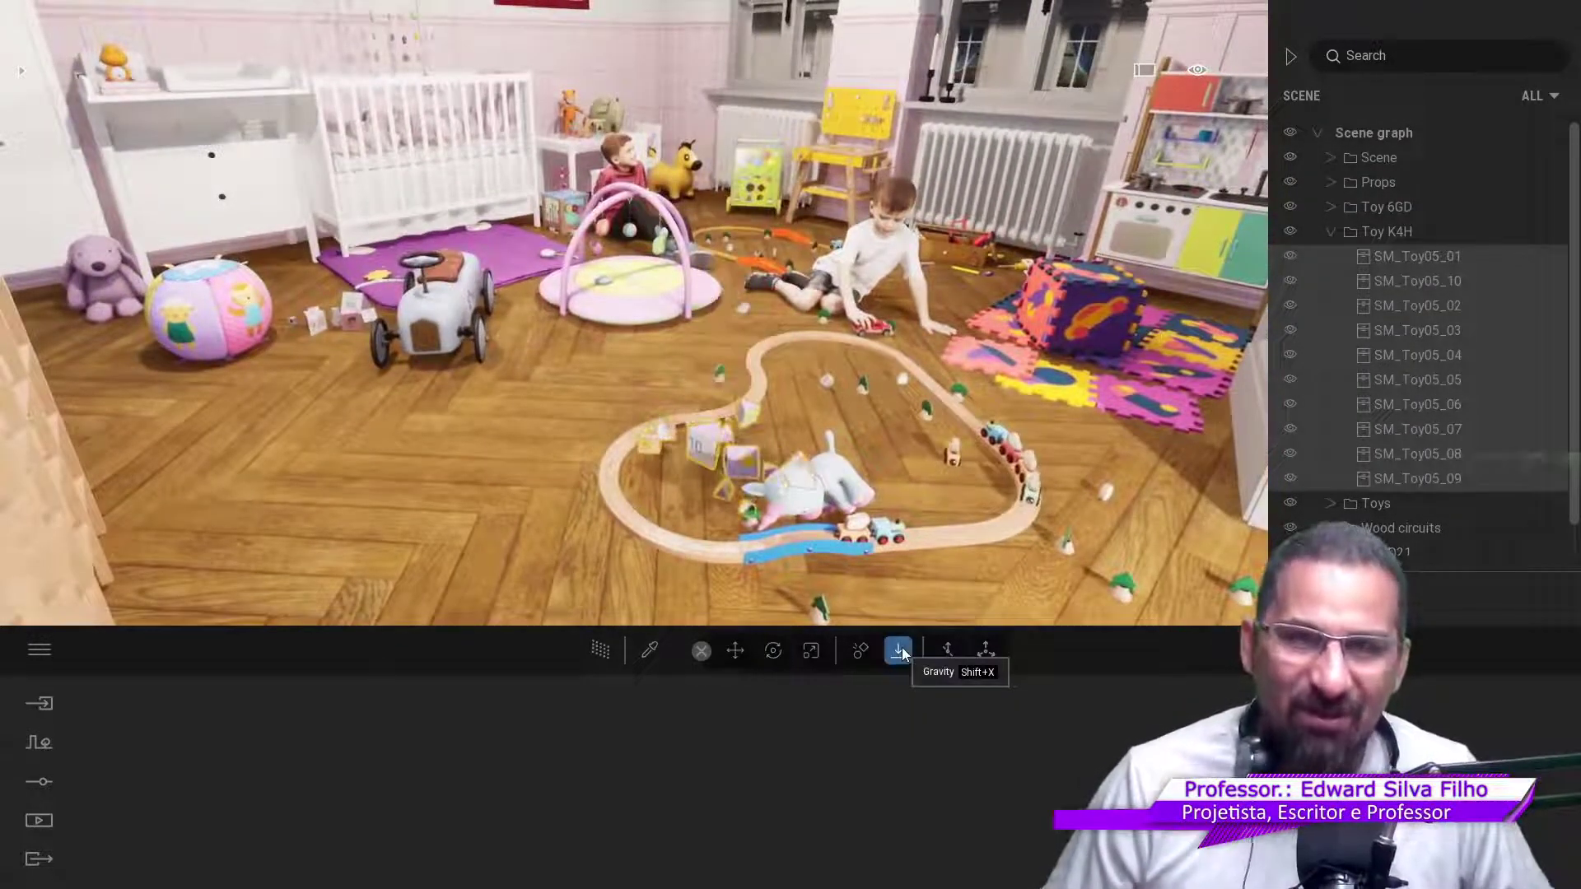
{"action": "key", "text": "e"}
{"action": "scroll", "coordinate": [745, 309], "scroll_direction": "up", "scroll_amount": 5}
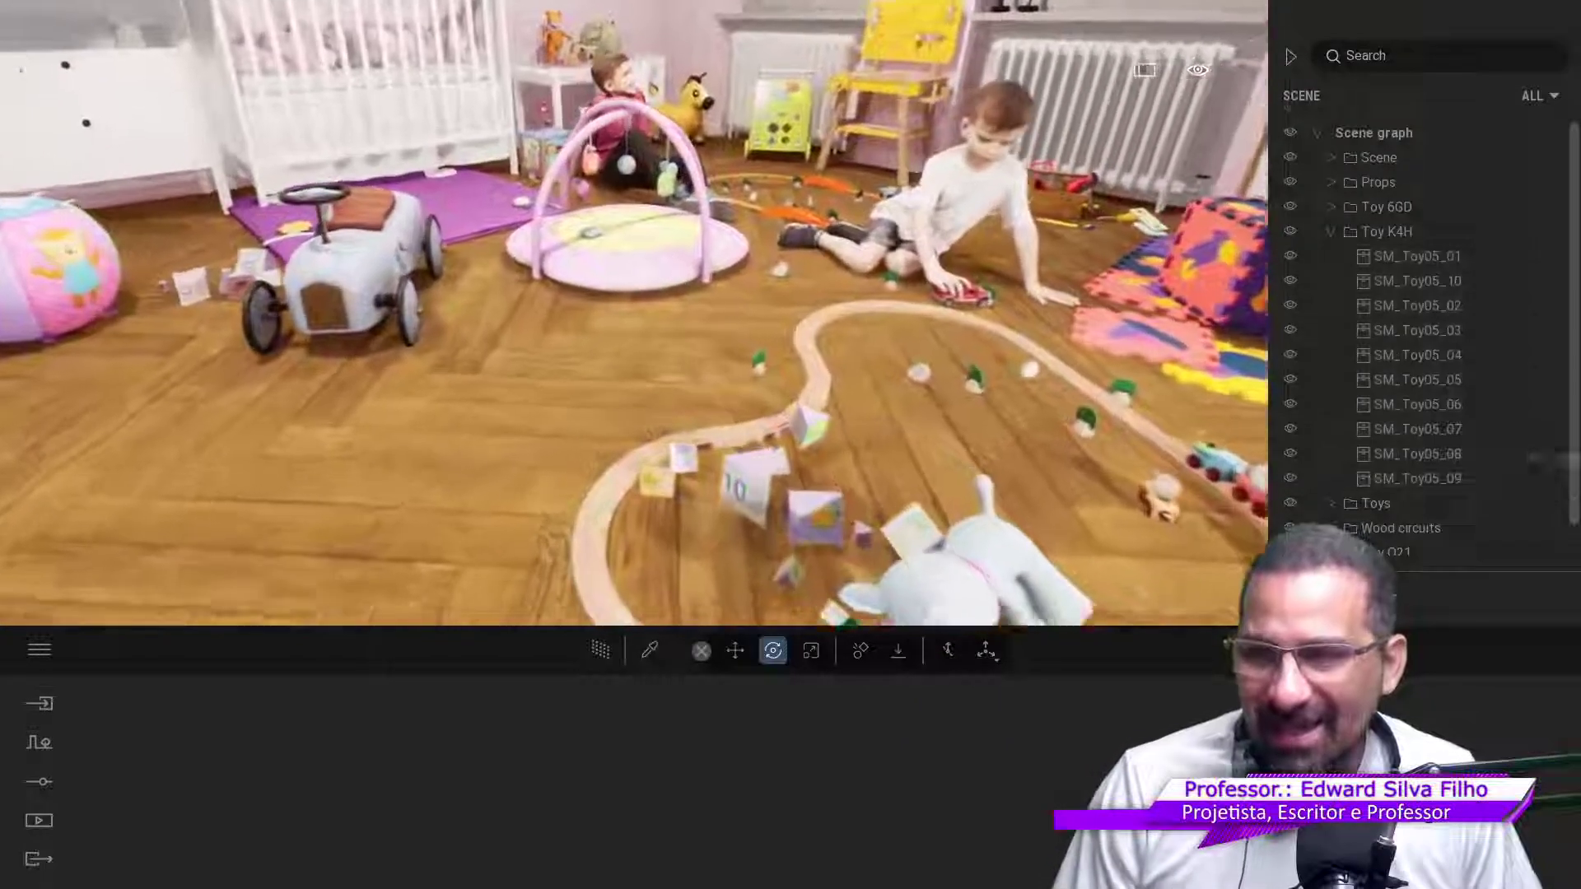
{"action": "scroll", "coordinate": [1417, 395], "scroll_direction": "down", "scroll_amount": 2}
{"action": "double_click", "coordinate": [1375, 462]}
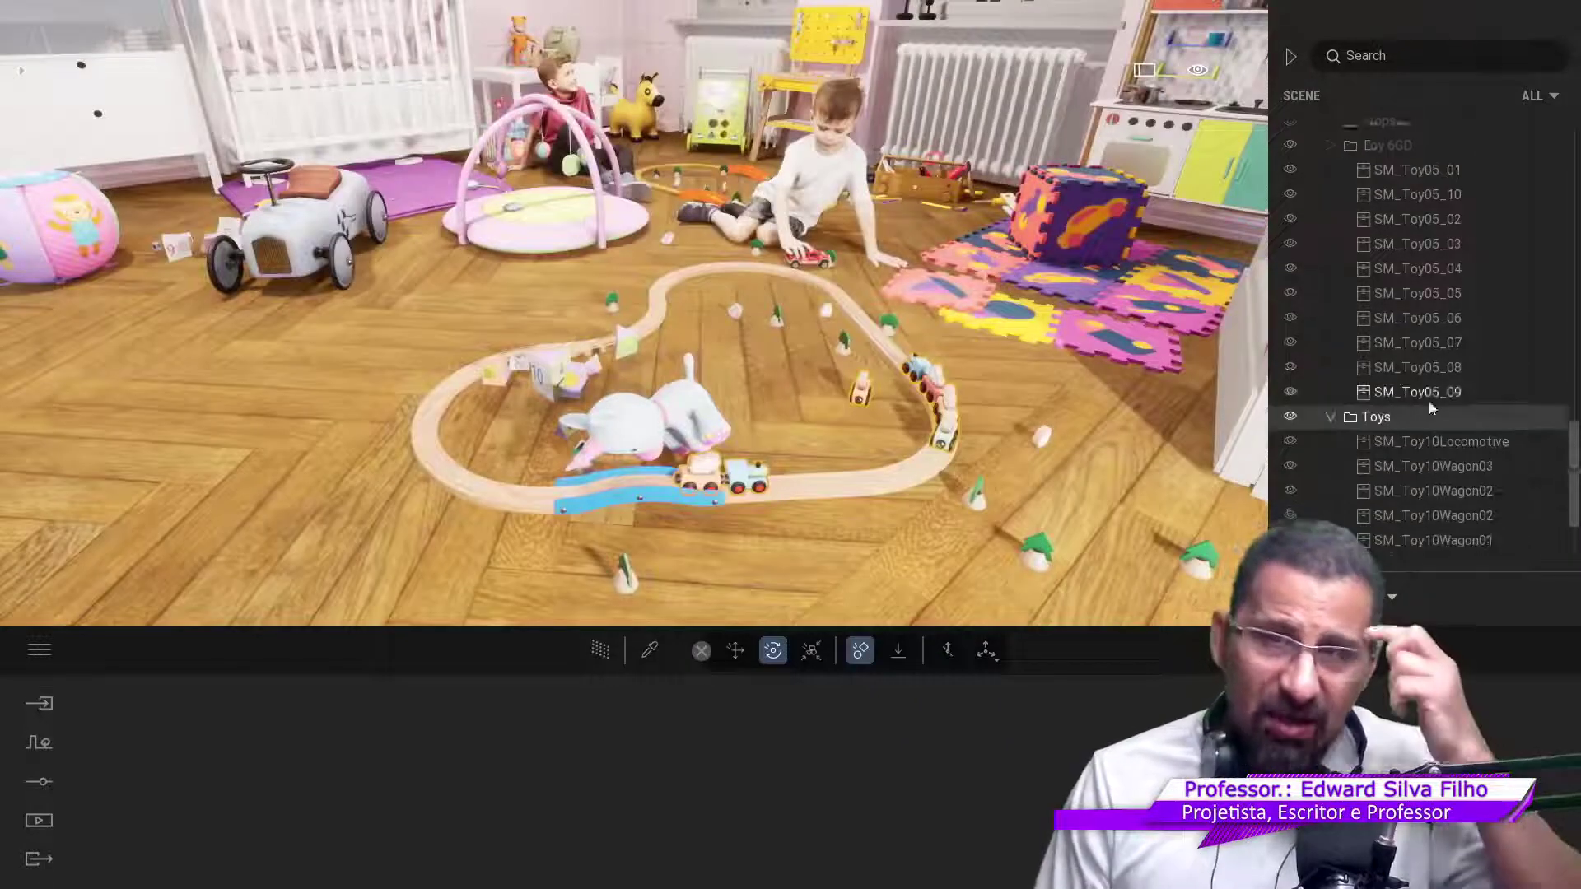
Step: Select all the locomotive and wagon items in the Toys group
{"action": "scroll", "coordinate": [1431, 408], "scroll_direction": "down", "scroll_amount": 2}
{"action": "left_click", "coordinate": [1440, 337]}
{"action": "left_click", "coordinate": [1441, 486], "text": "shift"}
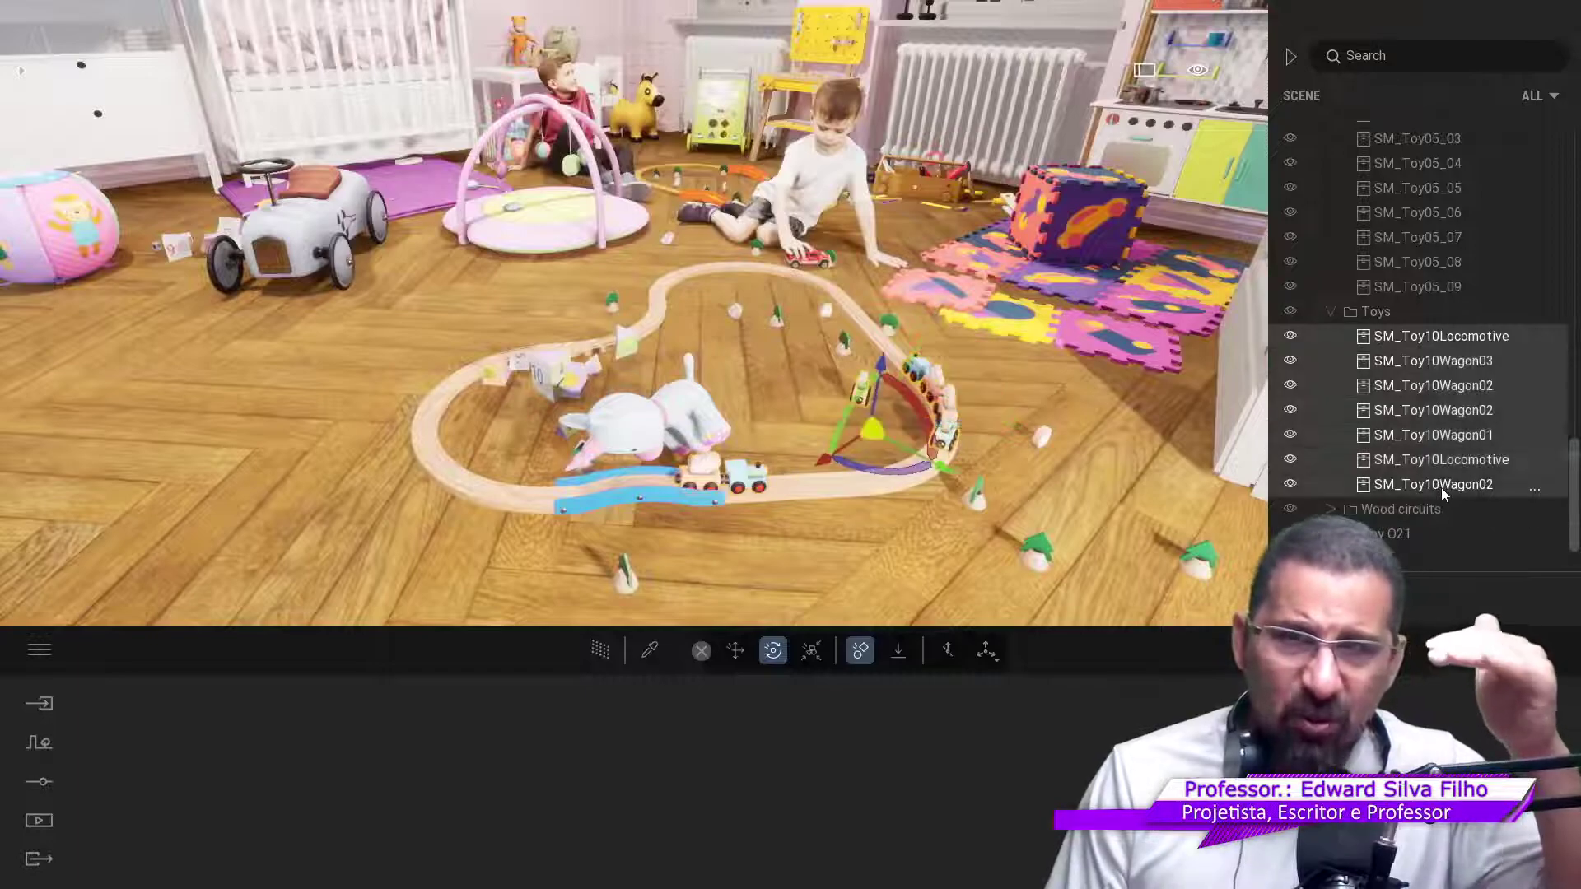
{"action": "scroll", "coordinate": [998, 458], "scroll_direction": "up", "scroll_amount": 5}
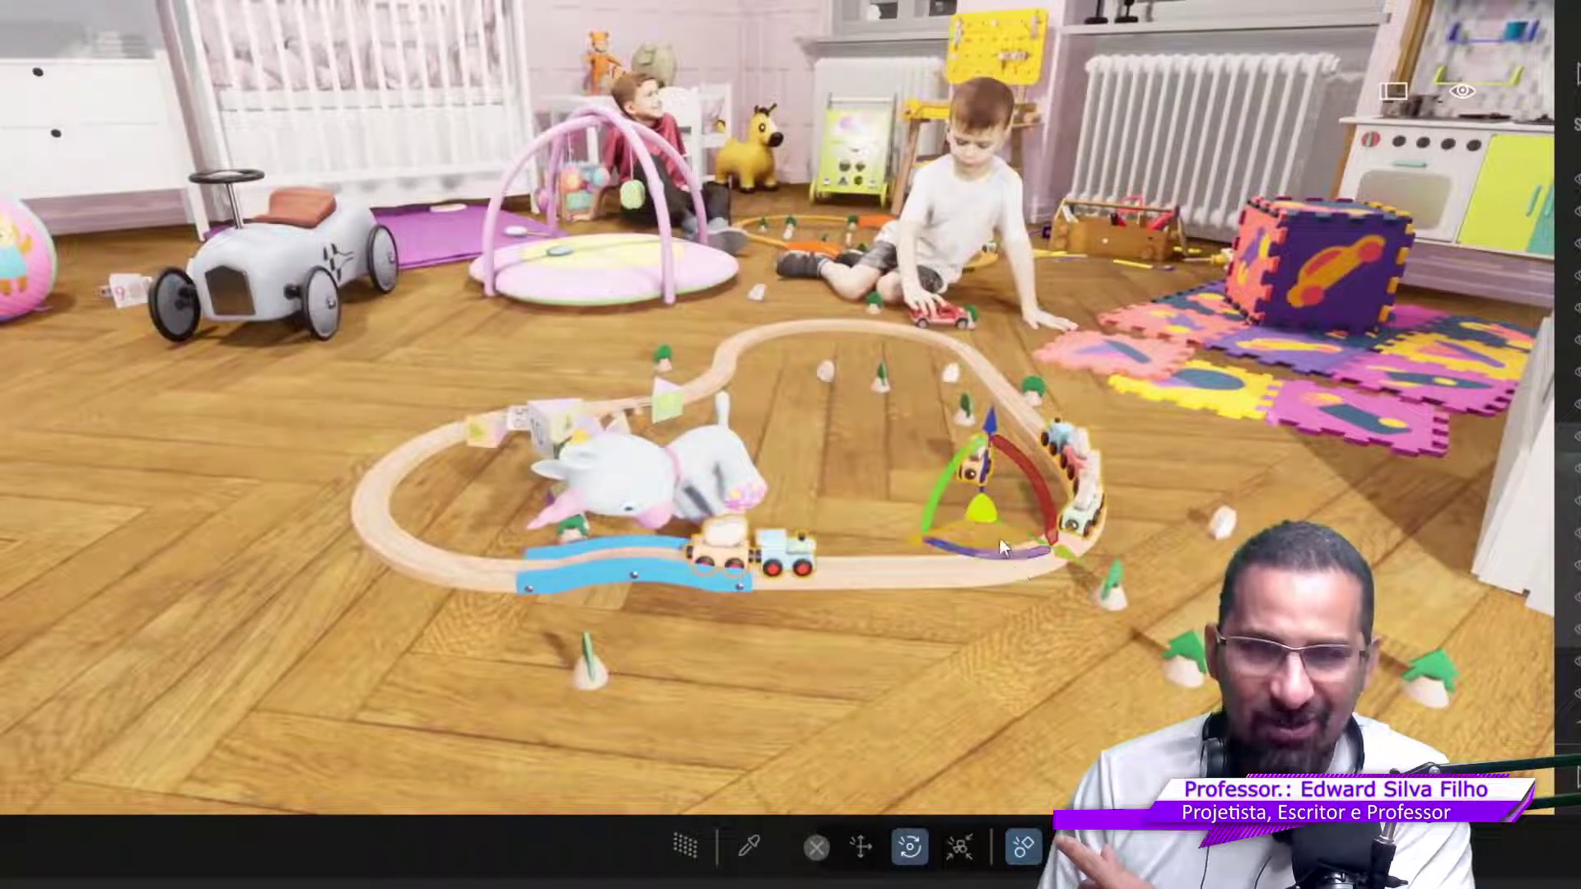
Step: Move and rotate the train cars off the track toward the top of the loop
{"action": "mouse_move", "coordinate": [939, 534]}
{"action": "left_mouse_down"}
{"action": "mouse_move", "coordinate": [820, 512]}
{"action": "mouse_move", "coordinate": [927, 443]}
{"action": "mouse_move", "coordinate": [868, 587]}
{"action": "mouse_move", "coordinate": [900, 579]}
{"action": "left_mouse_up"}
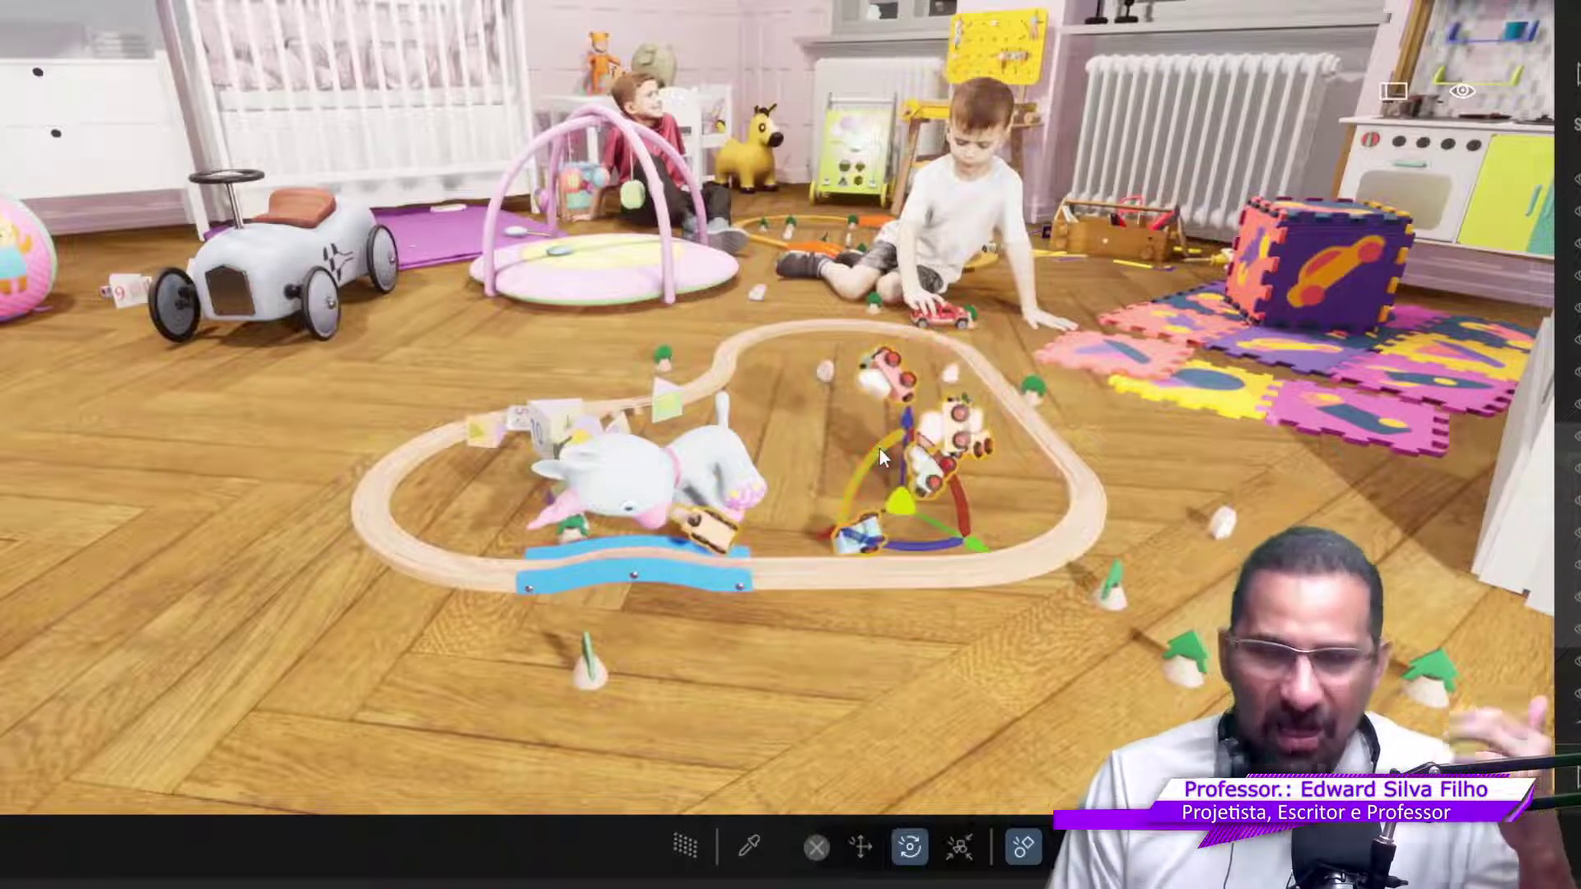
{"action": "left_click_drag", "start_coordinate": [878, 447], "coordinate": [867, 467]}
{"action": "left_click_drag", "start_coordinate": [850, 535], "coordinate": [829, 579]}
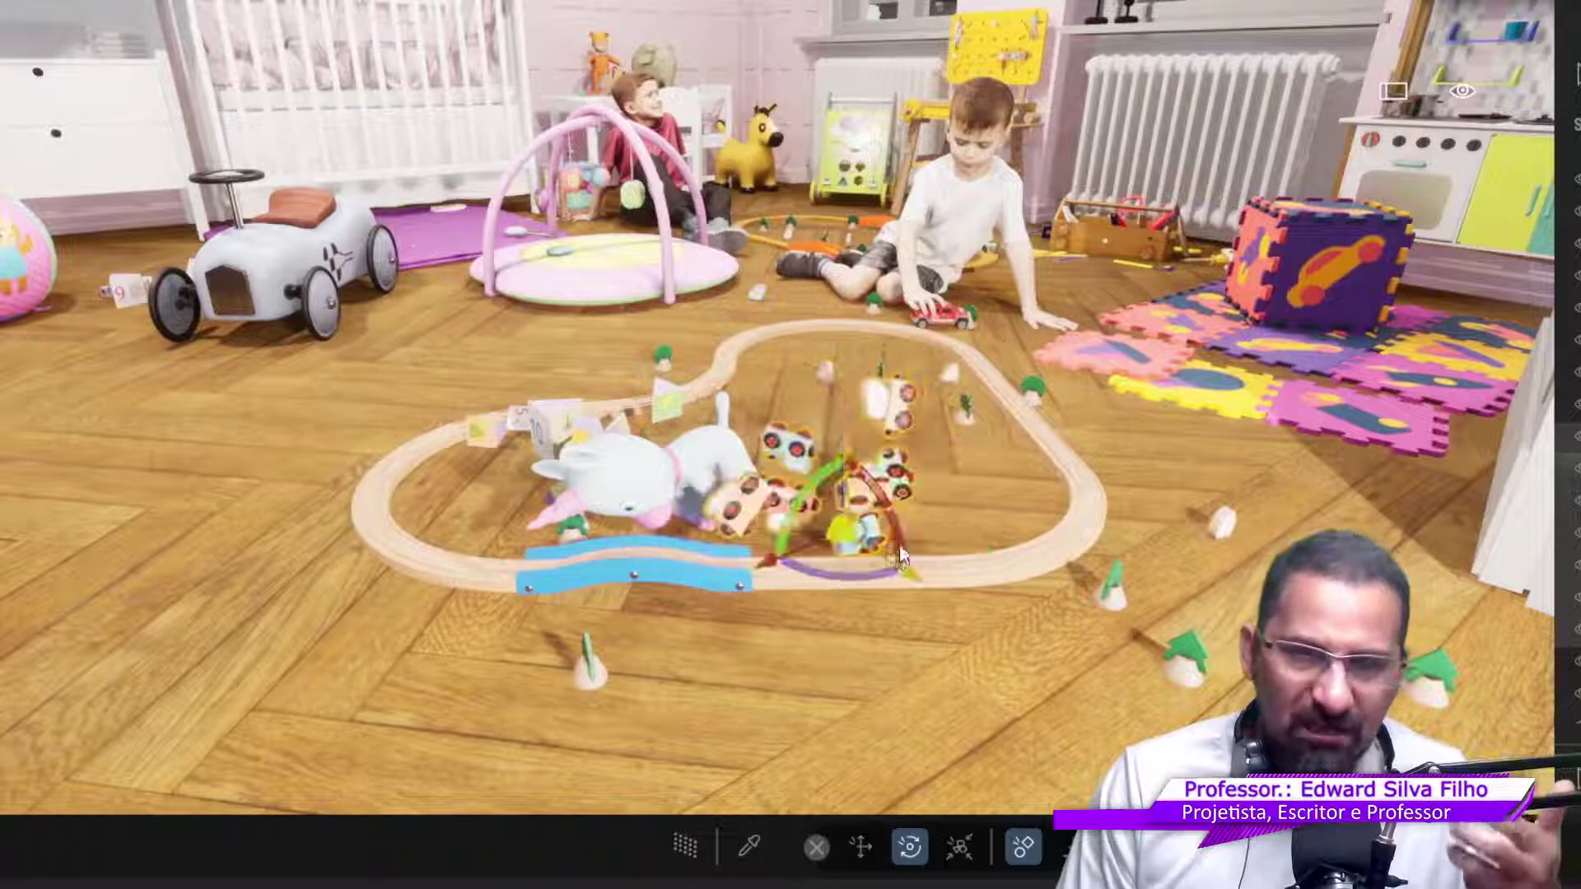
{"action": "left_click_drag", "start_coordinate": [872, 526], "coordinate": [877, 376]}
Step: Spread the train cars across the floor, then gather them back into a cluster
{"action": "scroll", "coordinate": [1054, 602], "scroll_direction": "down", "scroll_amount": 4}
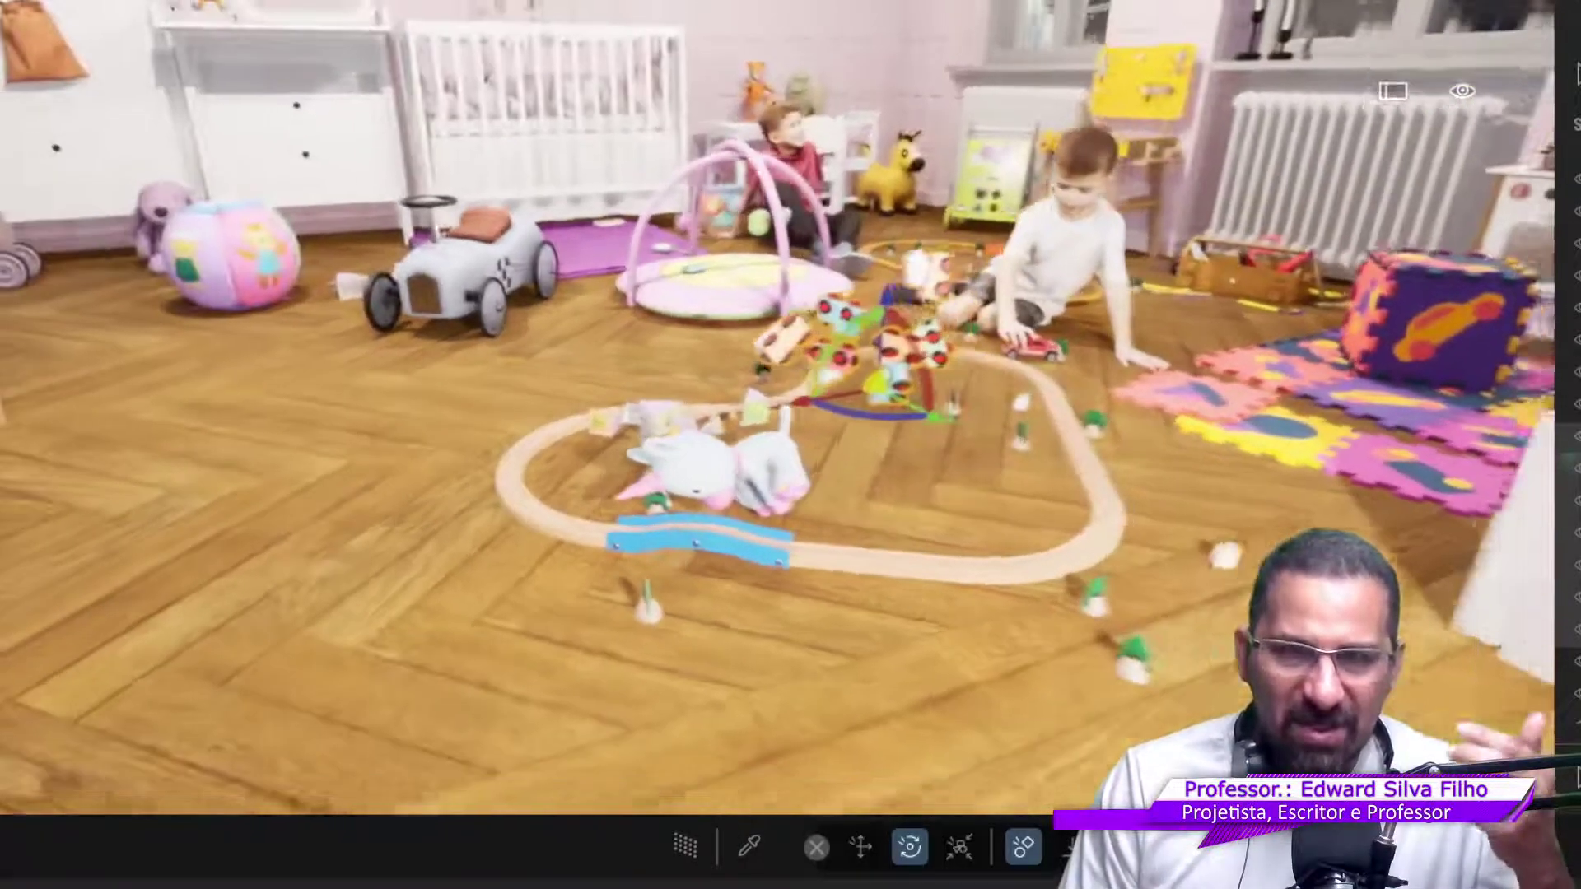
{"action": "scroll", "coordinate": [1046, 613], "scroll_direction": "down", "scroll_amount": 4}
{"action": "scroll", "coordinate": [1041, 621], "scroll_direction": "down", "scroll_amount": 3}
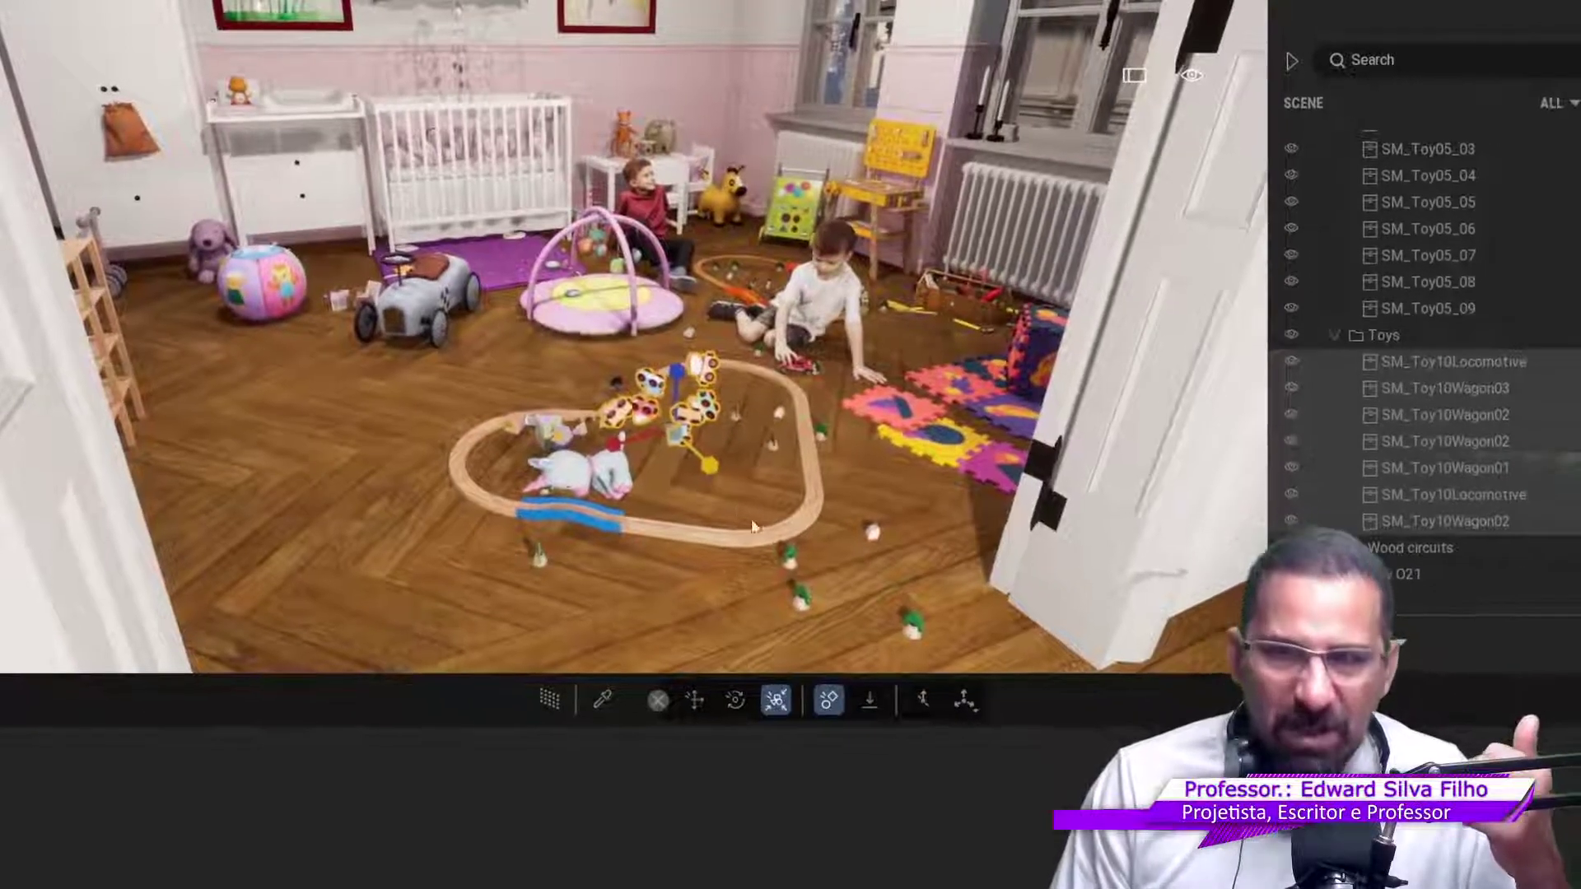
{"action": "left_click_drag", "start_coordinate": [728, 477], "coordinate": [882, 671]}
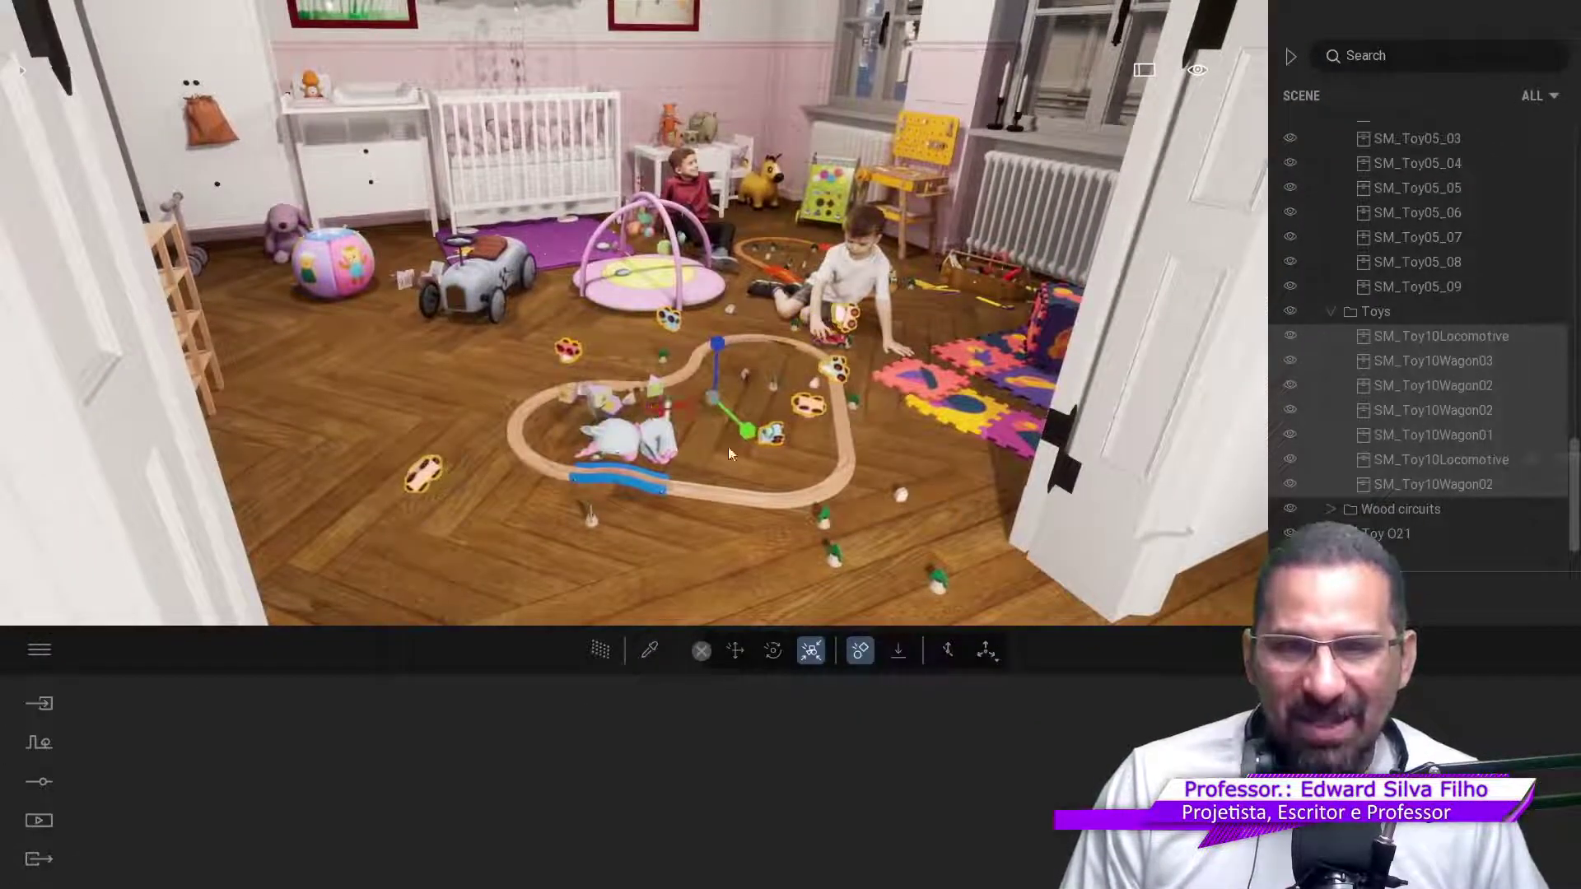
{"action": "left_click_drag", "start_coordinate": [752, 437], "coordinate": [863, 607]}
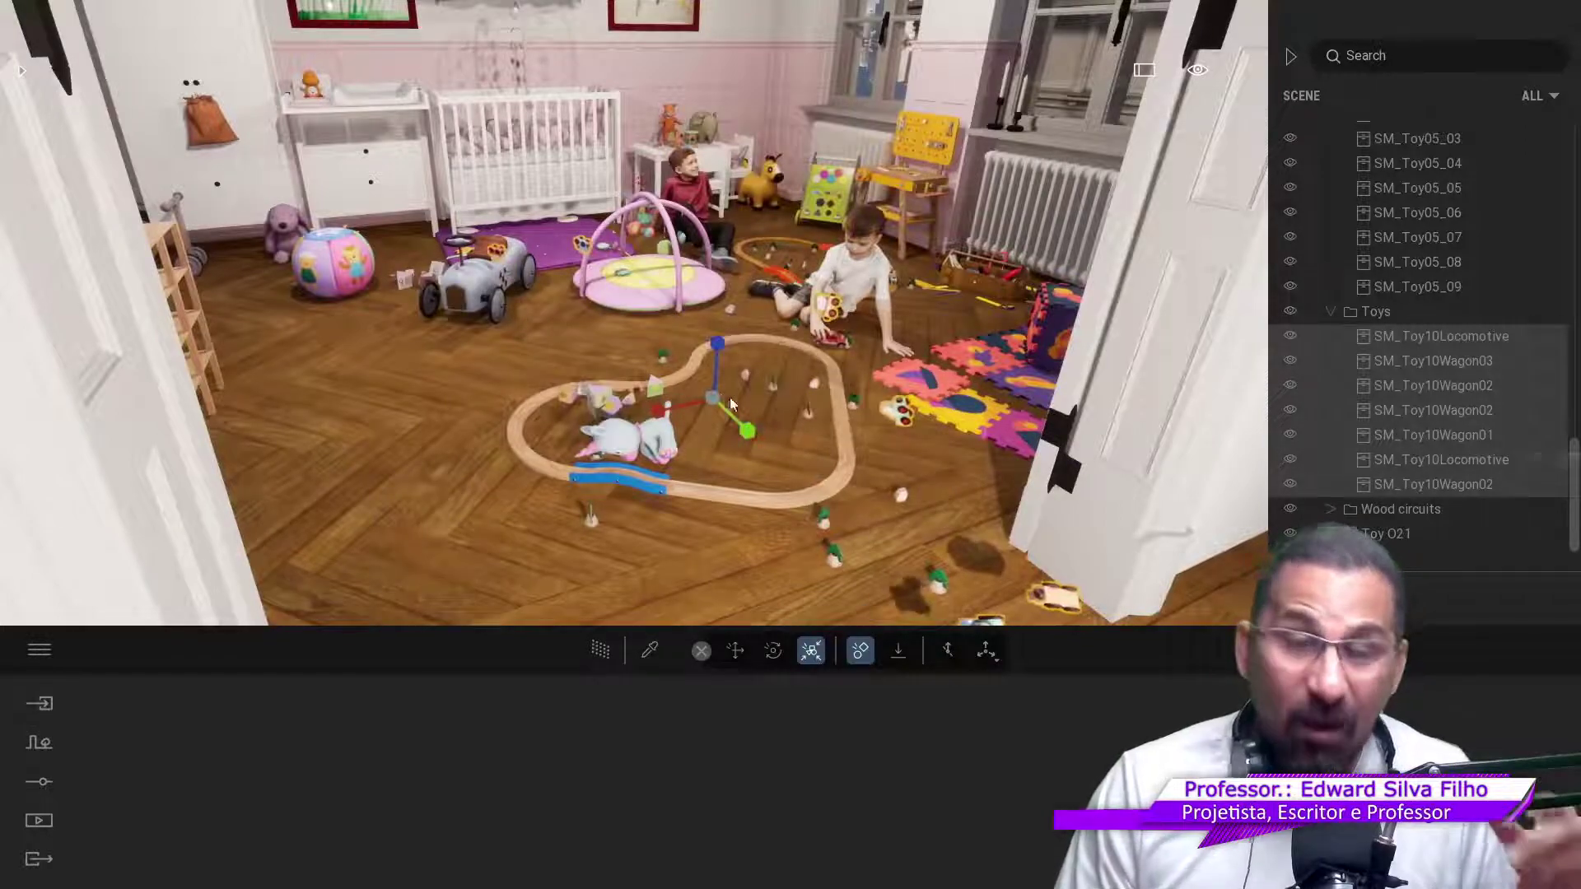
{"action": "left_click_drag", "start_coordinate": [710, 398], "coordinate": [722, 455]}
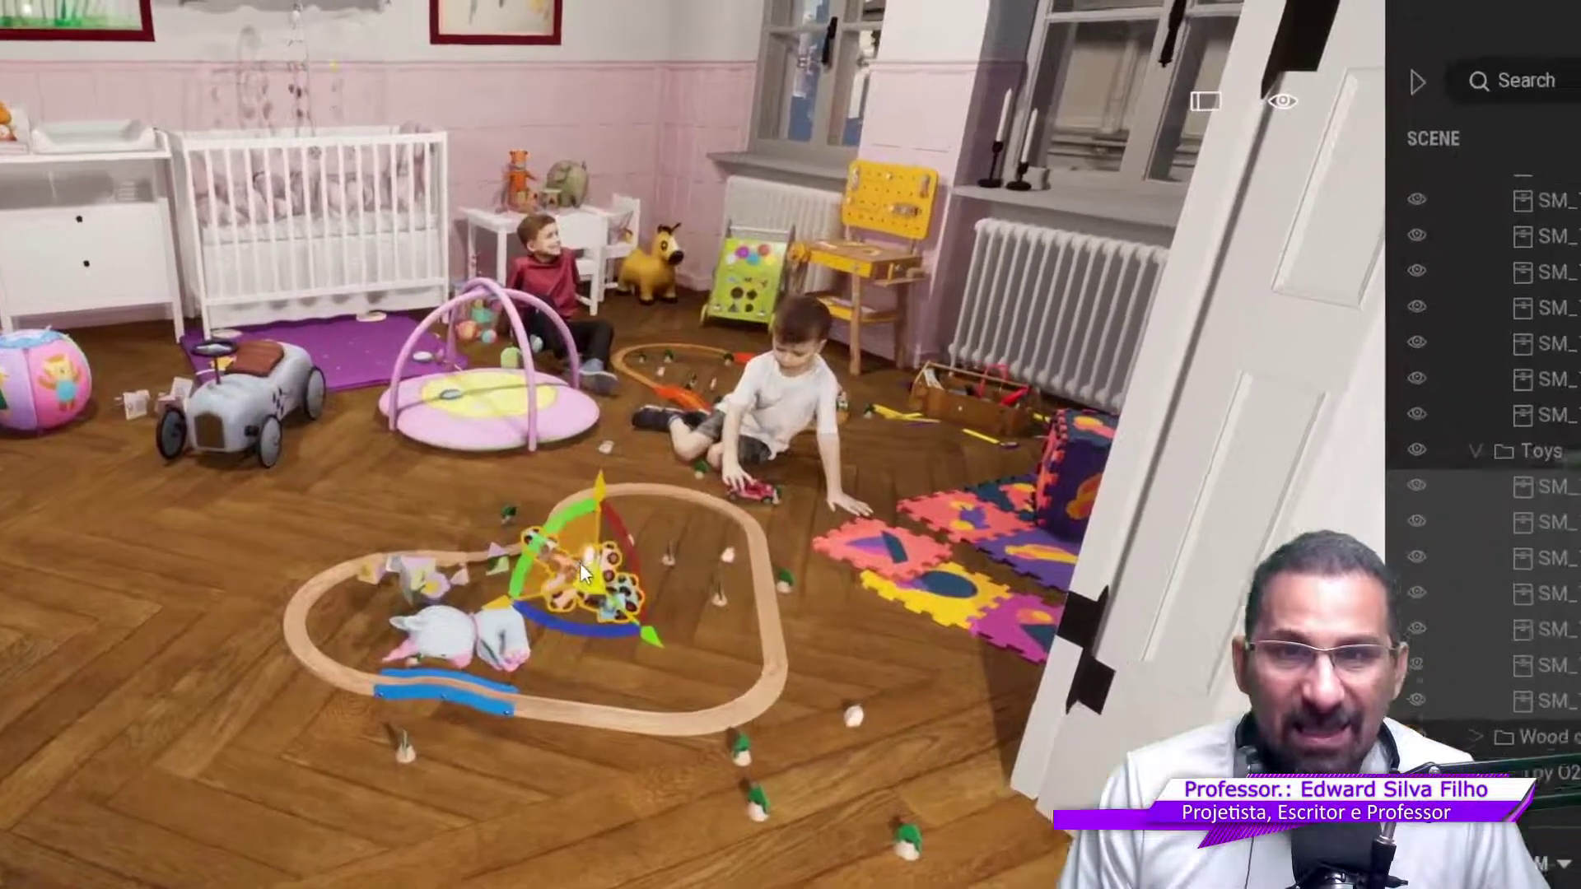
Step: Raise the clustered train cars above the track
{"action": "left_click_drag", "start_coordinate": [530, 565], "coordinate": [593, 371]}
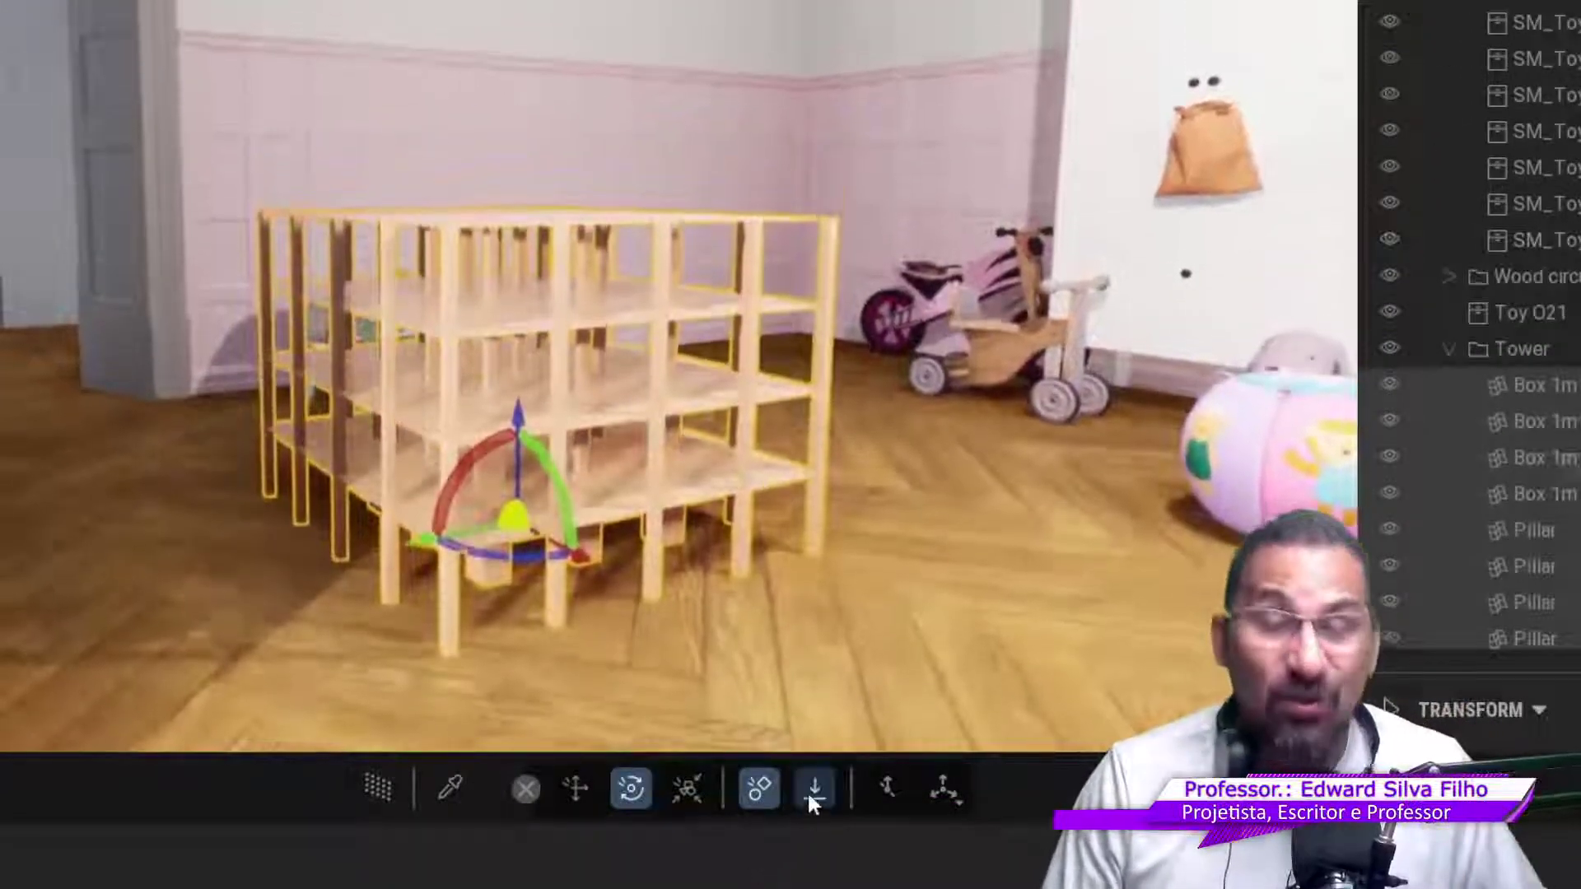
Step: Start Gravity on the whole wooden tower, then stop the simulation with it upright
{"action": "left_click", "coordinate": [808, 789]}
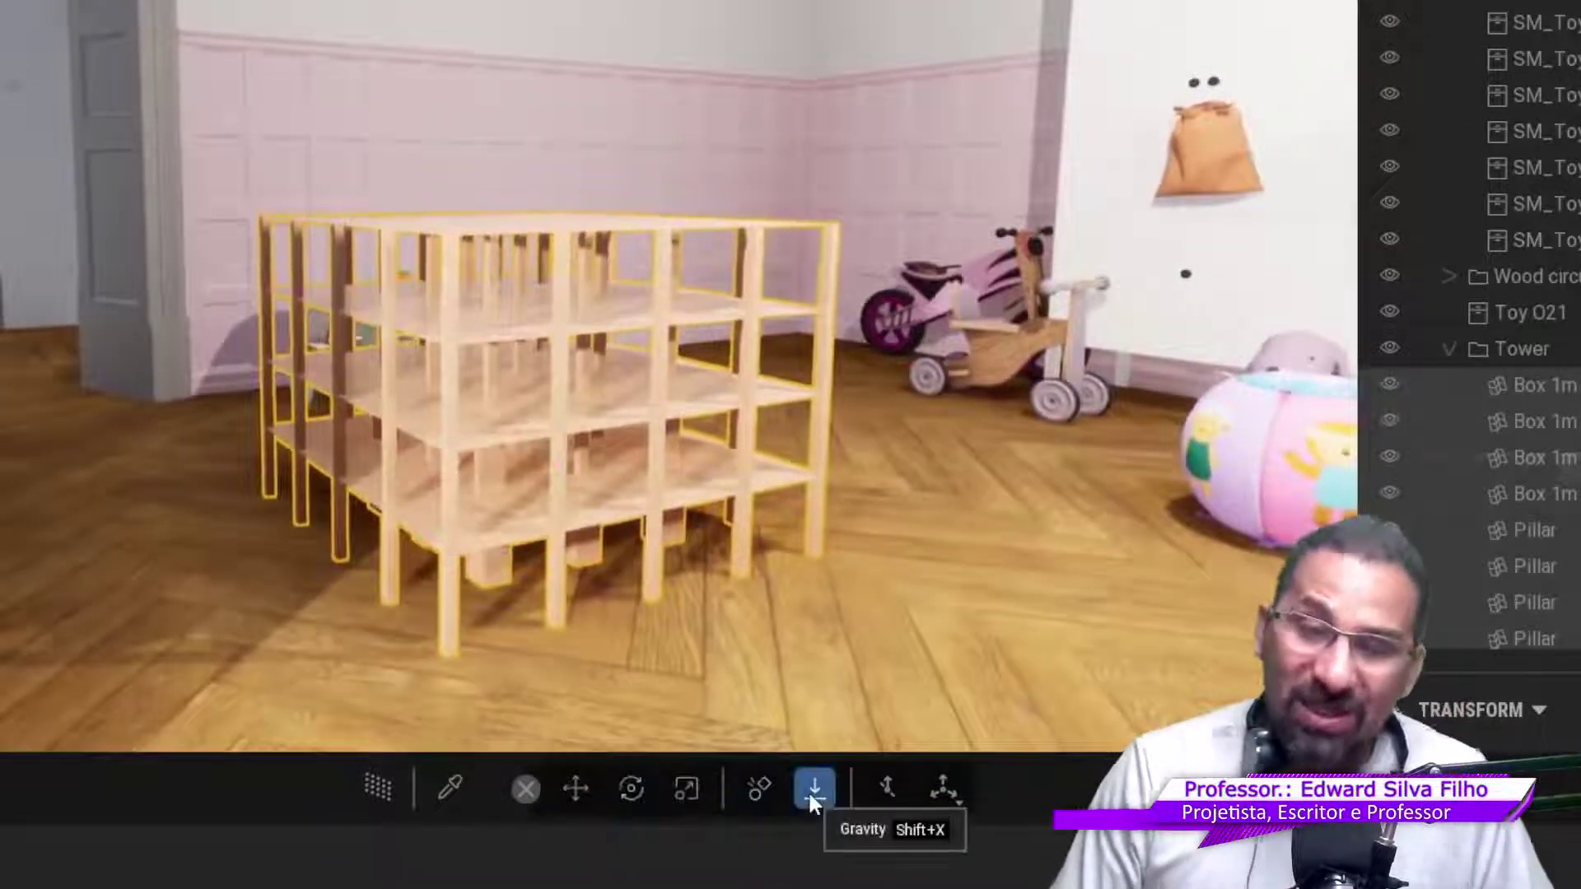
{"action": "left_click", "coordinate": [807, 789]}
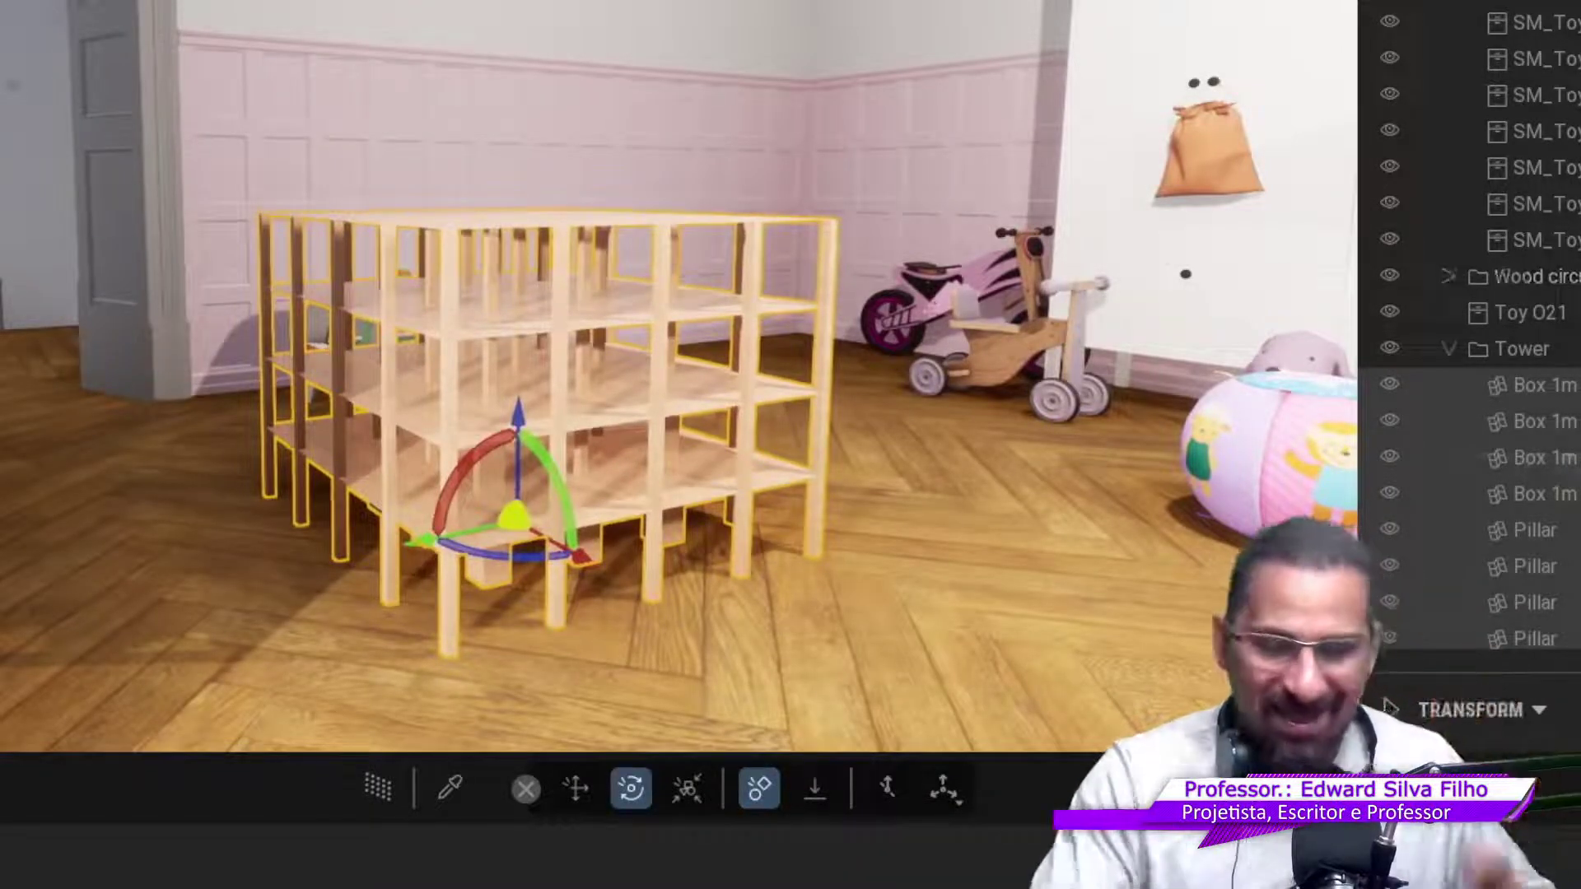
{"action": "scroll", "coordinate": [1535, 119], "scroll_direction": "up", "scroll_amount": 5}
{"action": "scroll", "coordinate": [1536, 119], "scroll_direction": "up", "scroll_amount": 5}
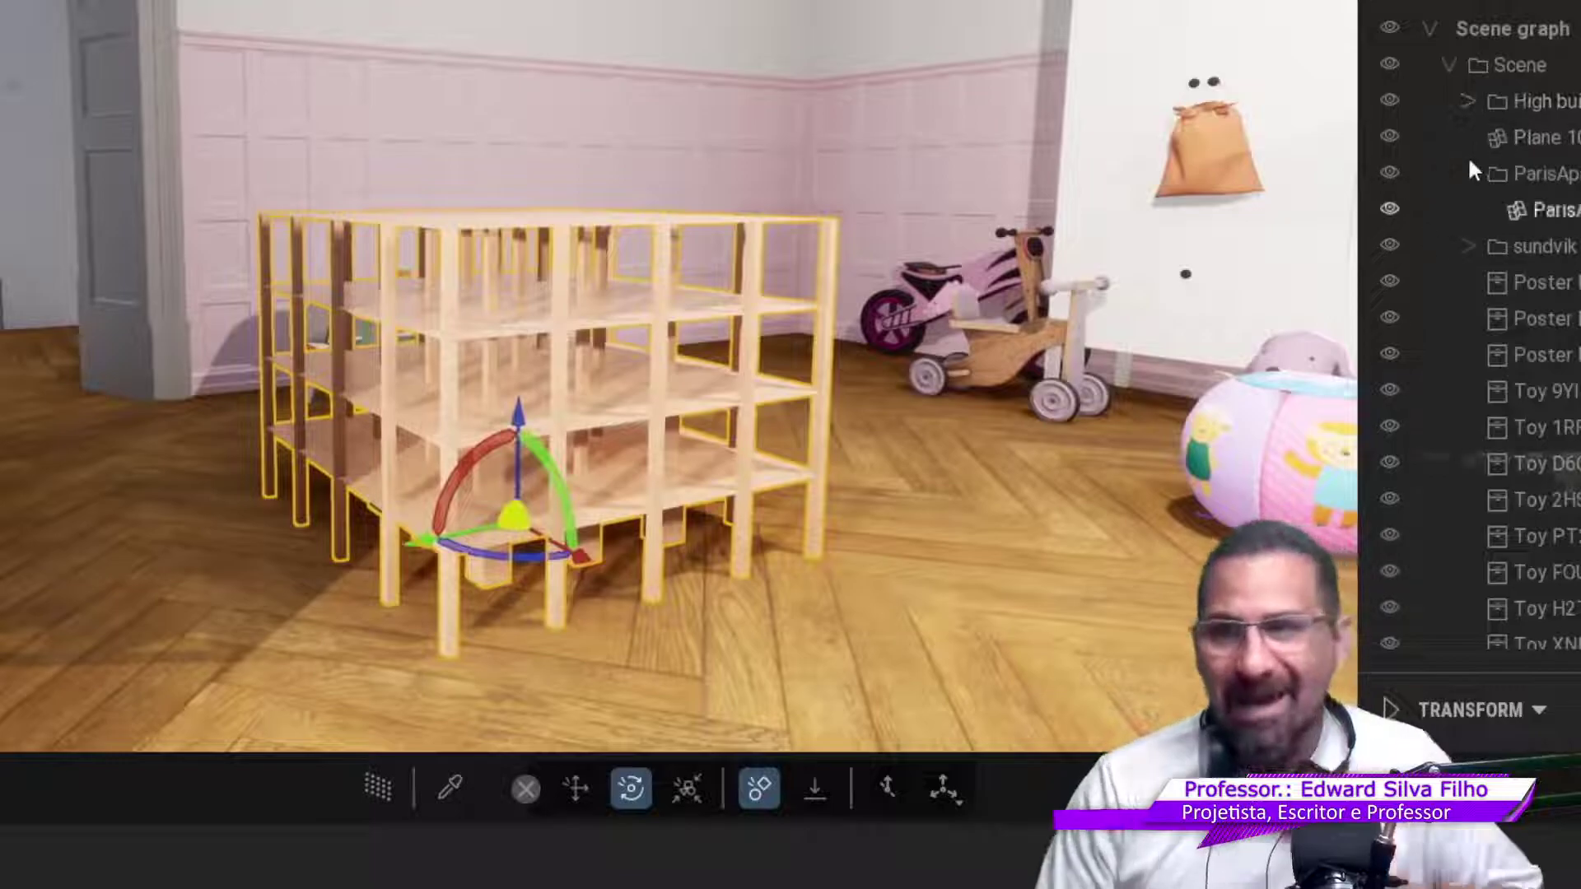